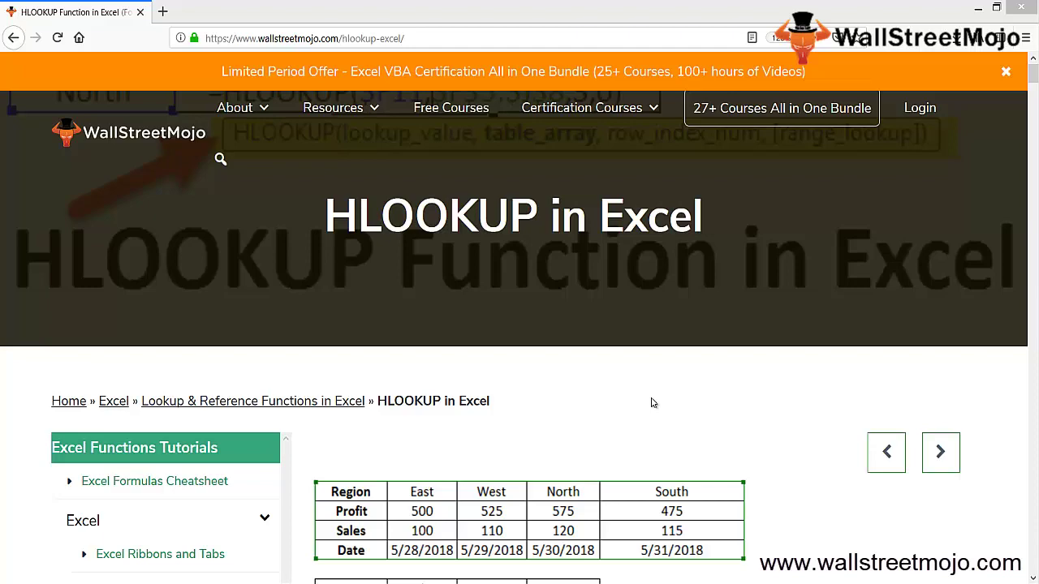
pyautogui.scroll(-3, 599, 425)
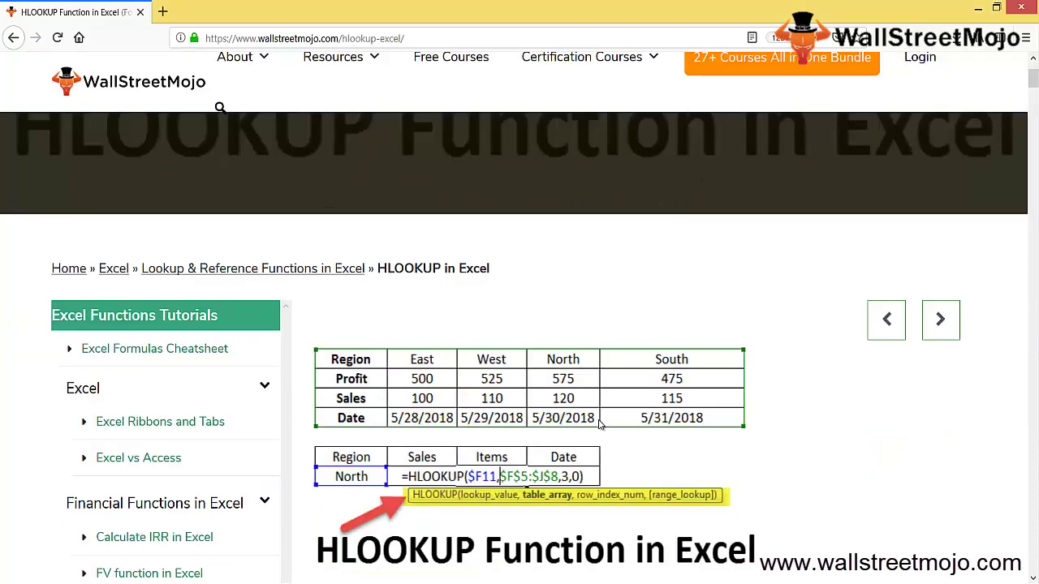
pyautogui.scroll(1, 599, 424)
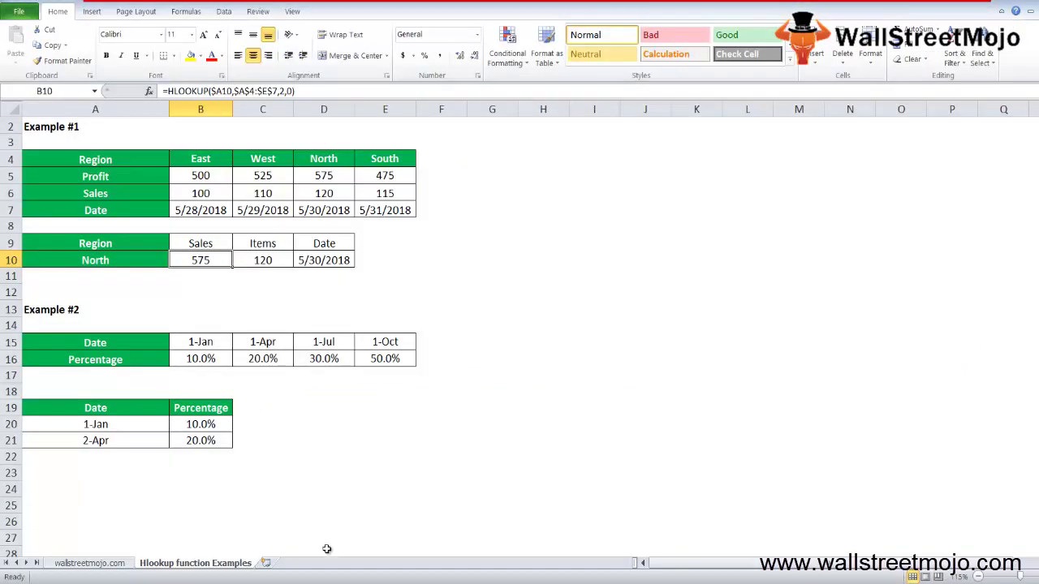
# Add a new worksheet and enter "Horizontally" in B2 and "Same column" in B3
pyautogui.click(266, 562)
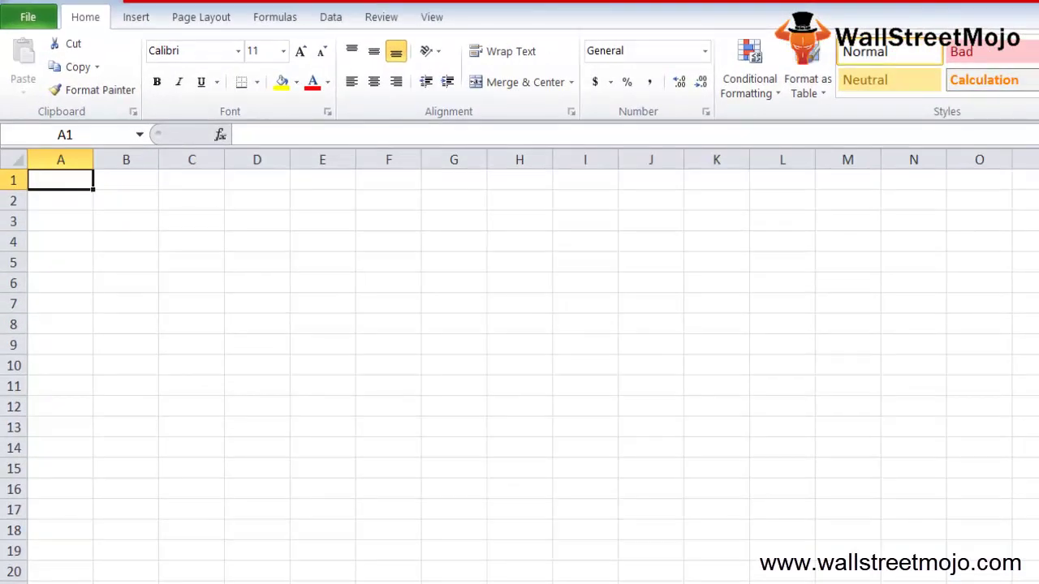
pyautogui.click(60, 200)
pyautogui.click(126, 201)
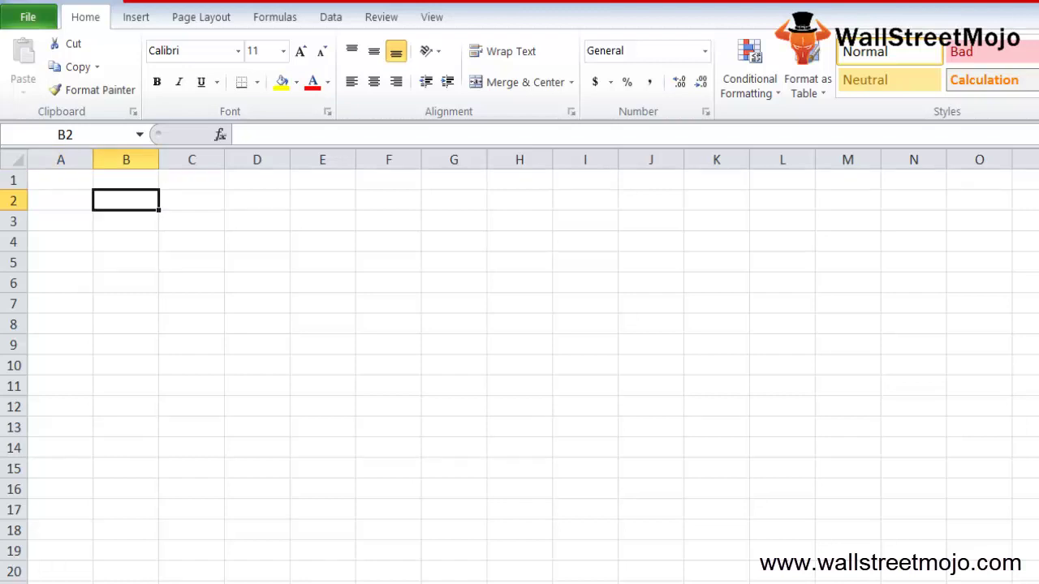
pyautogui.write('Horizontally')
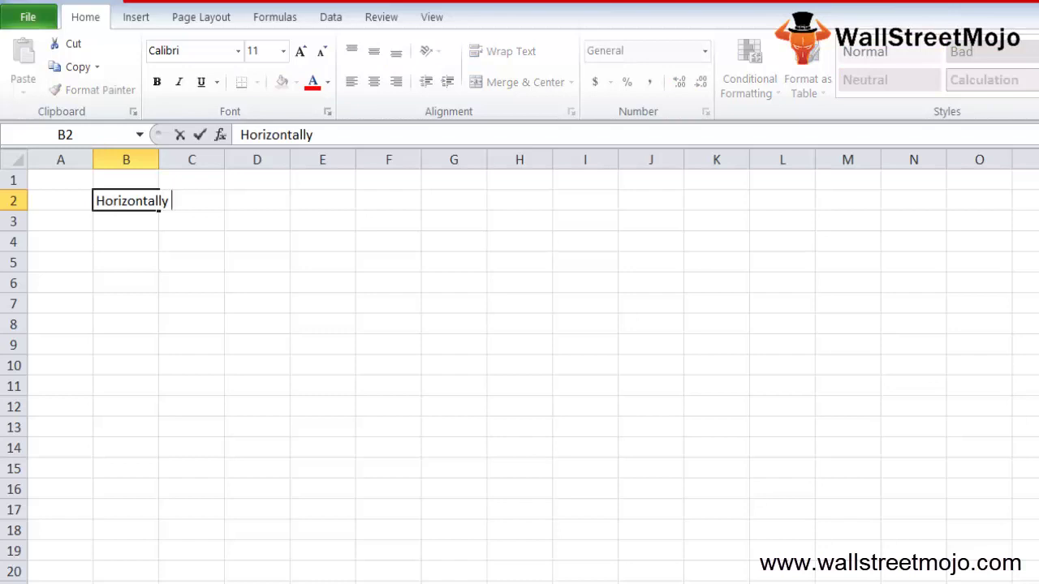
pyautogui.press('Return')
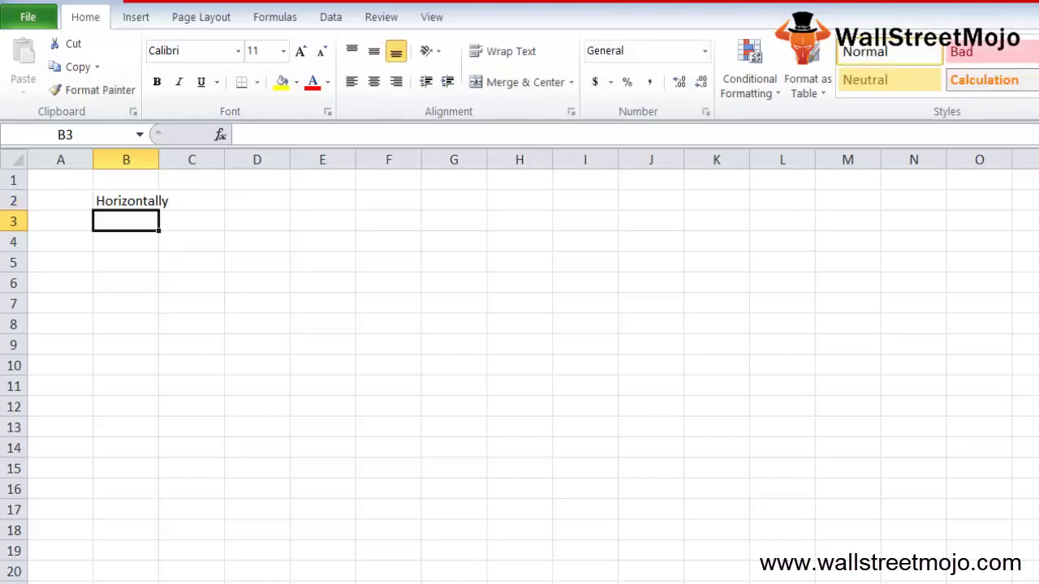
pyautogui.write('Same column')
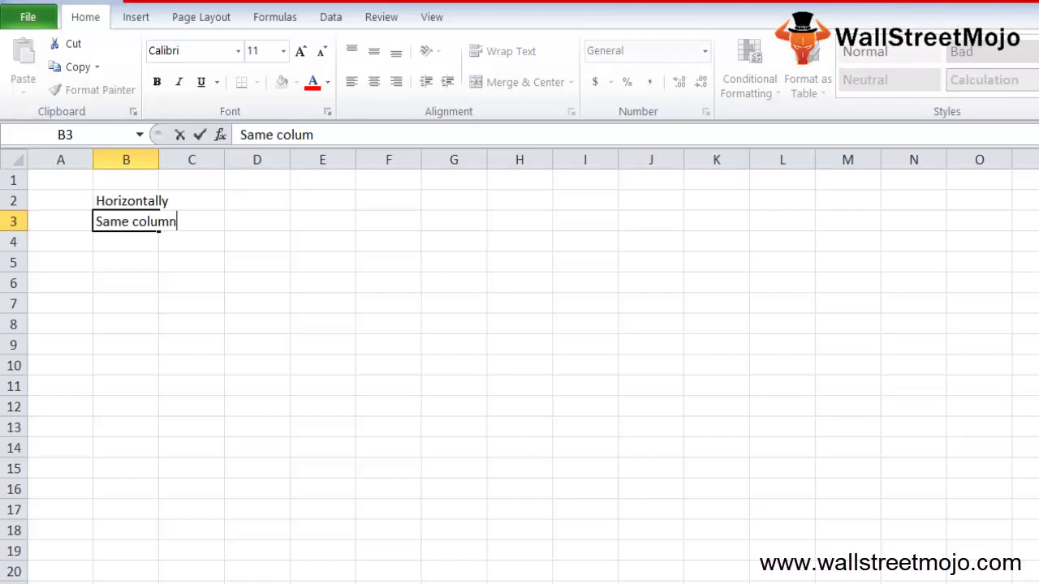
pyautogui.press('Return')
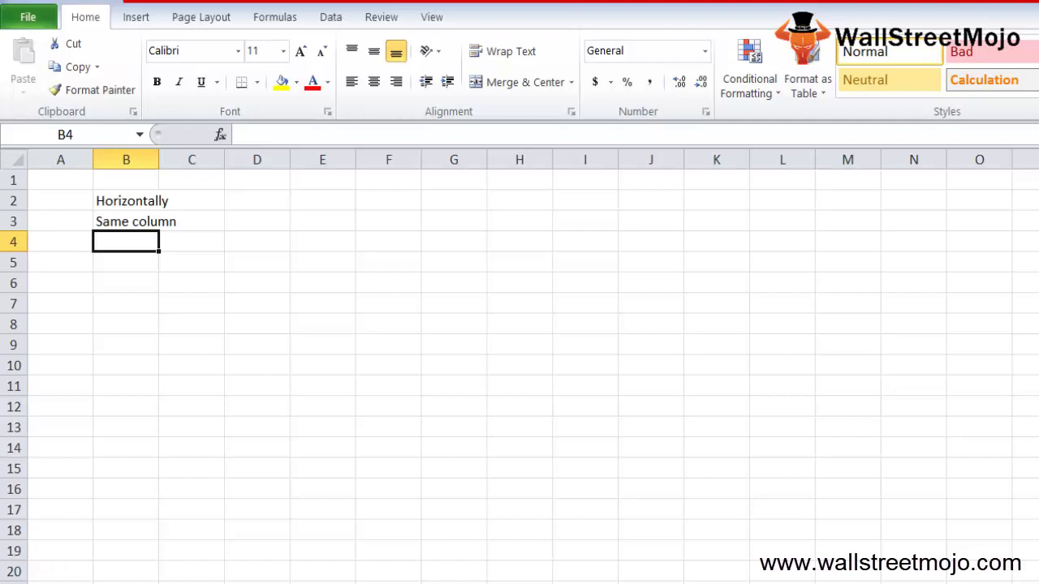
# Enter "H" in cell B8 and "V" in cell B9
pyautogui.press('Down')
pyautogui.press('Down')
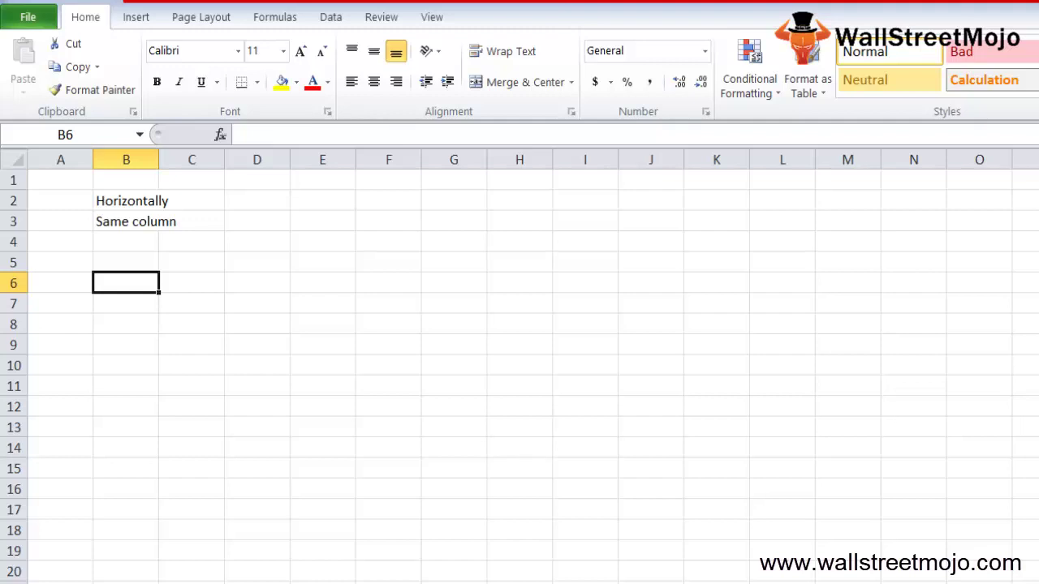
pyautogui.click(125, 324)
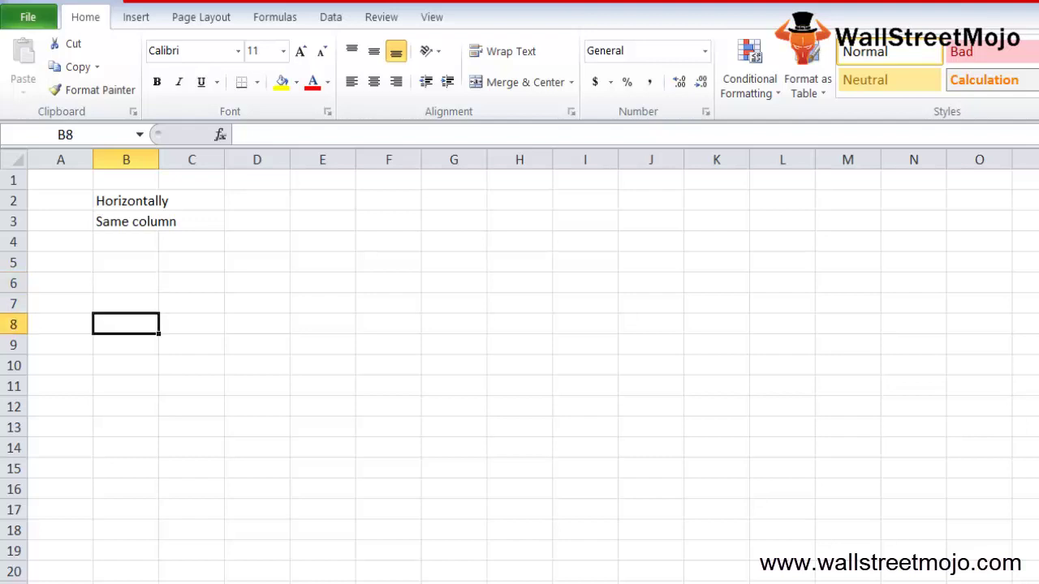
pyautogui.write('H')
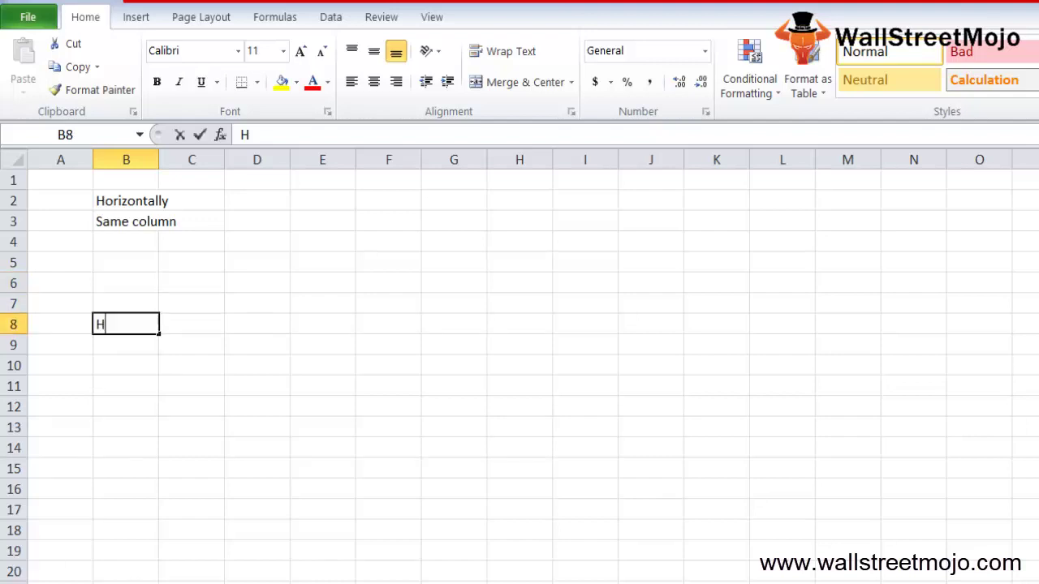
pyautogui.press('Return')
pyautogui.write('V')
pyautogui.press('Return')
# Bring up the description of the HLOOKUP function in cell B12 without entering a formula
pyautogui.click(126, 386)
pyautogui.click(126, 407)
pyautogui.write('=')
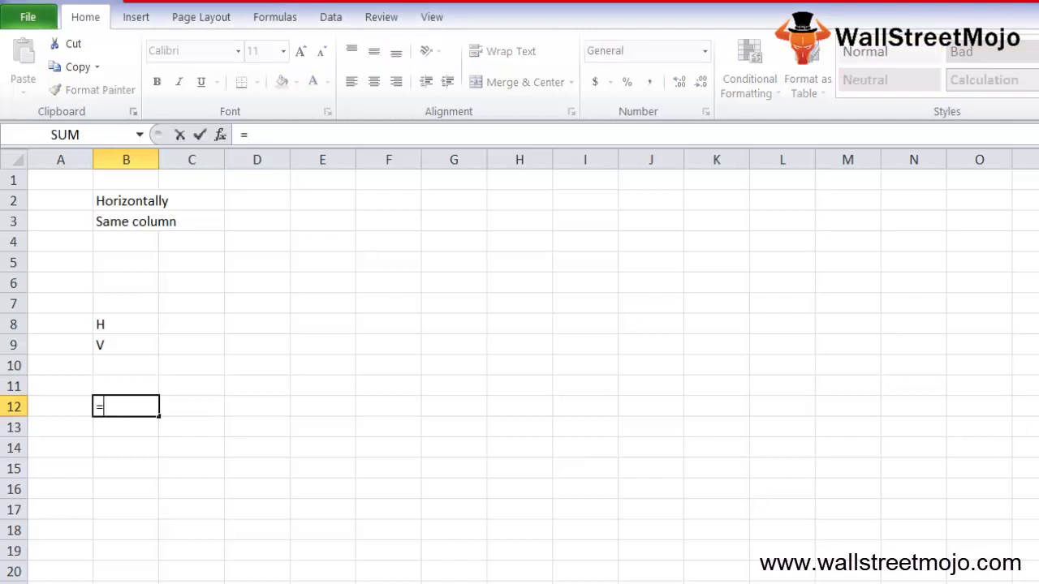
pyautogui.write('hlo')
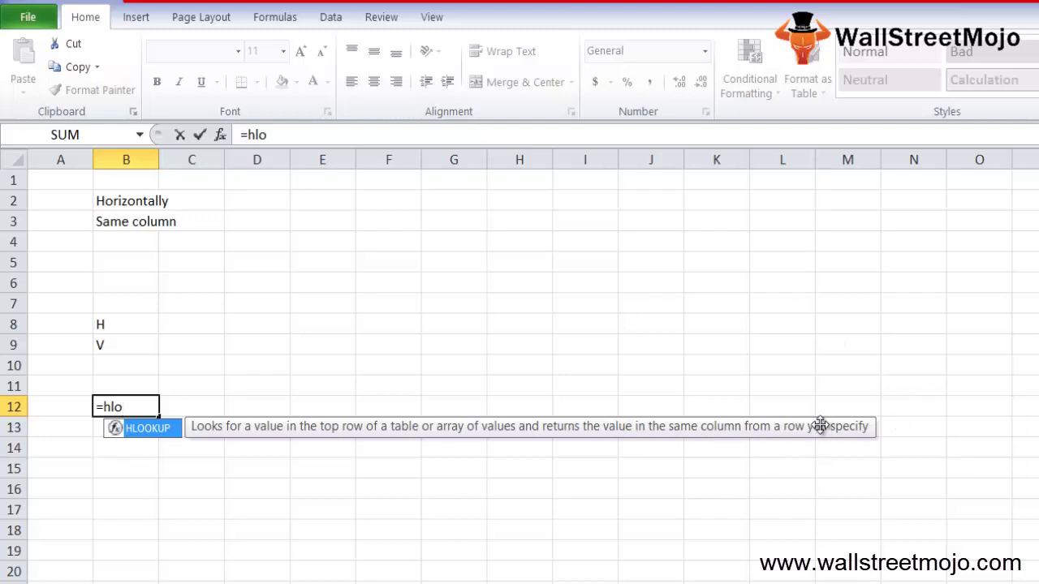
pyautogui.press('Escape')
pyautogui.press('Escape')
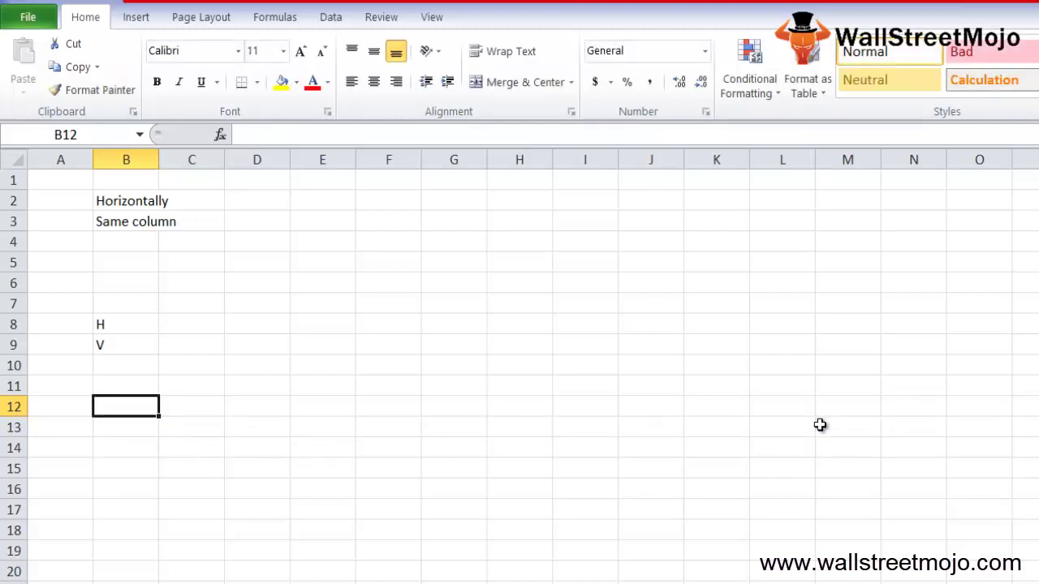
# Enter the heading "Explanation" in B12 and the item "1. Look up value" in B14
pyautogui.write('Explanation')
pyautogui.press('Return')
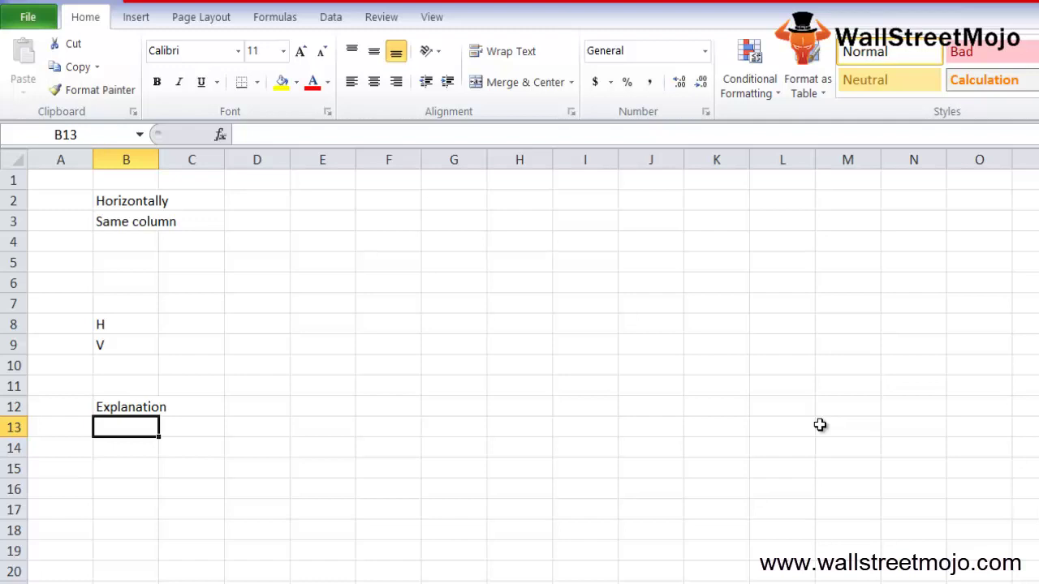
pyautogui.press('Return')
pyautogui.write('1. Look up value')
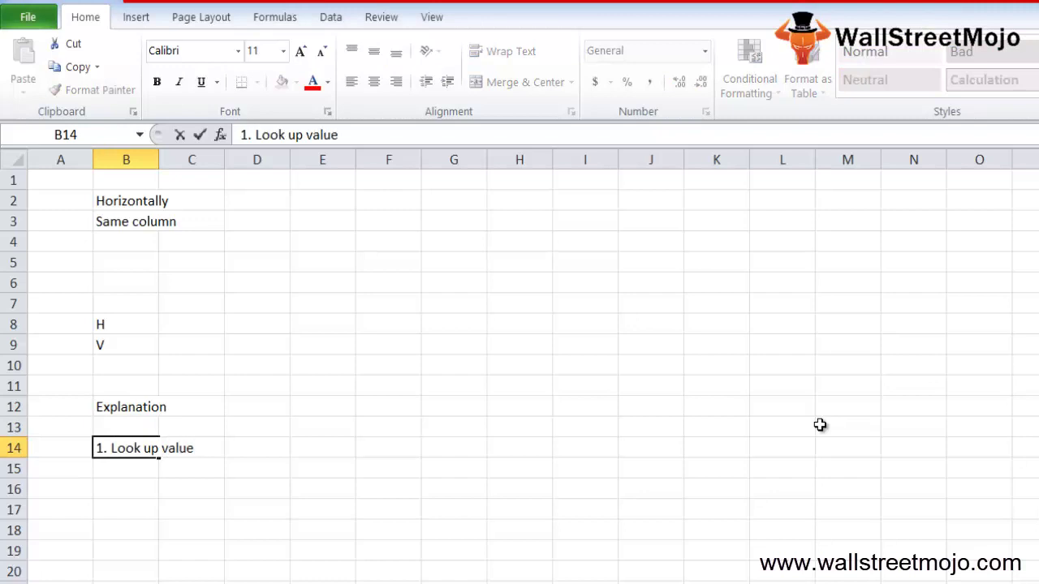
pyautogui.press('Return')
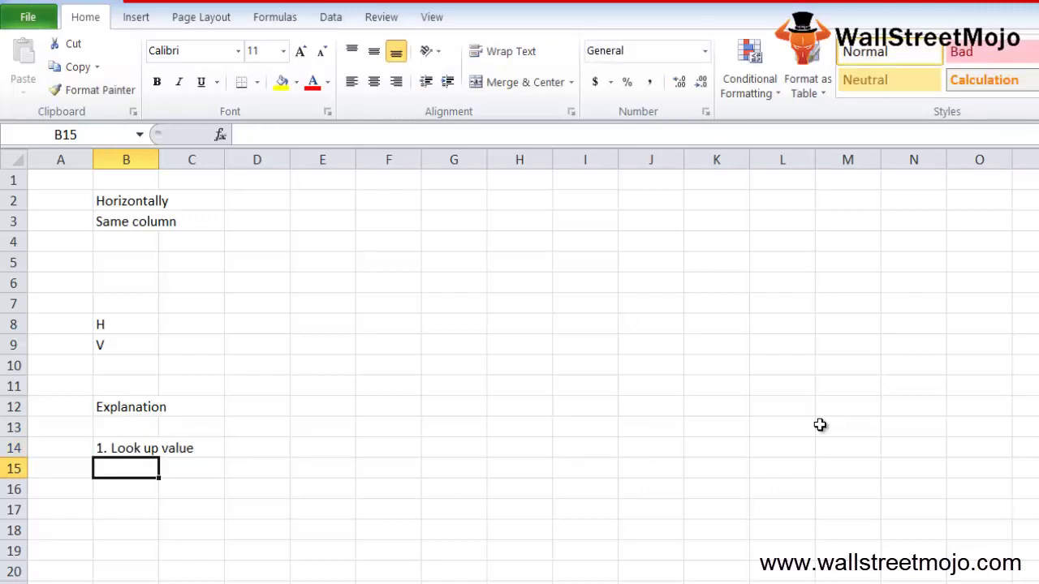
# List "Table array", "Value refrences" and "String passed" in cells B15 to B17 under the first item
pyautogui.write('Table array')
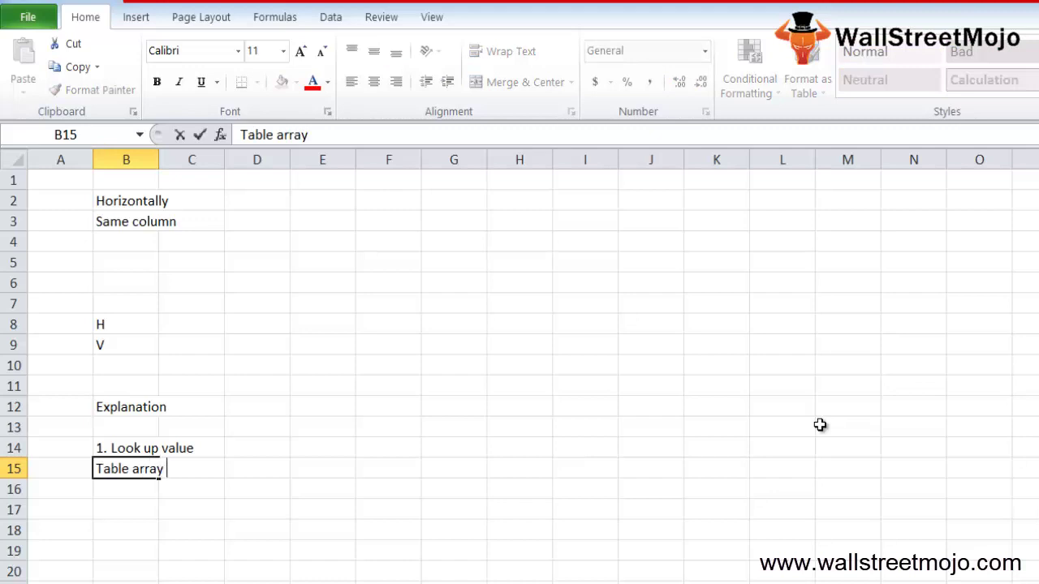
pyautogui.press('Return')
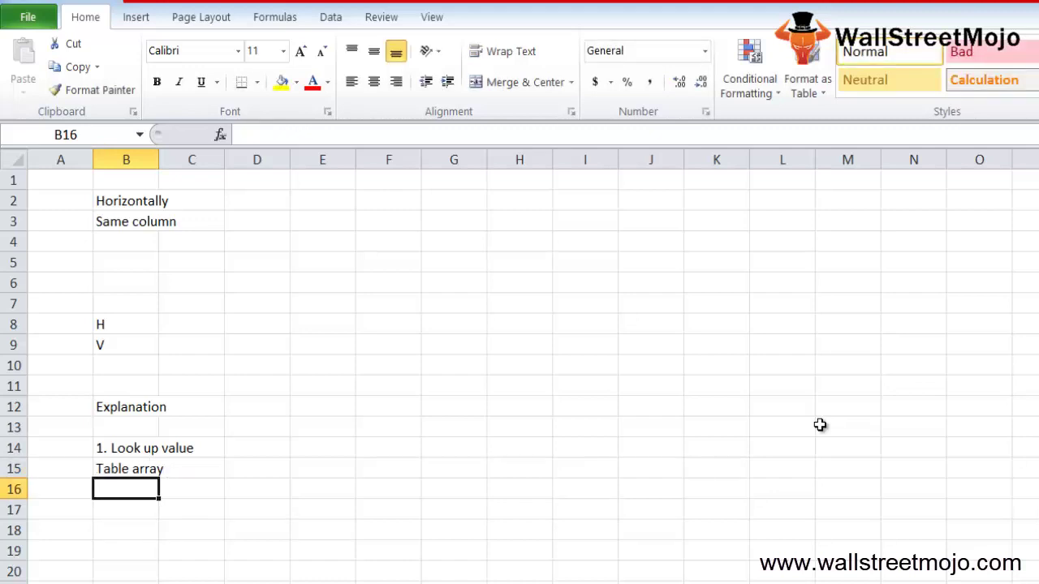
pyautogui.write('Value refr')
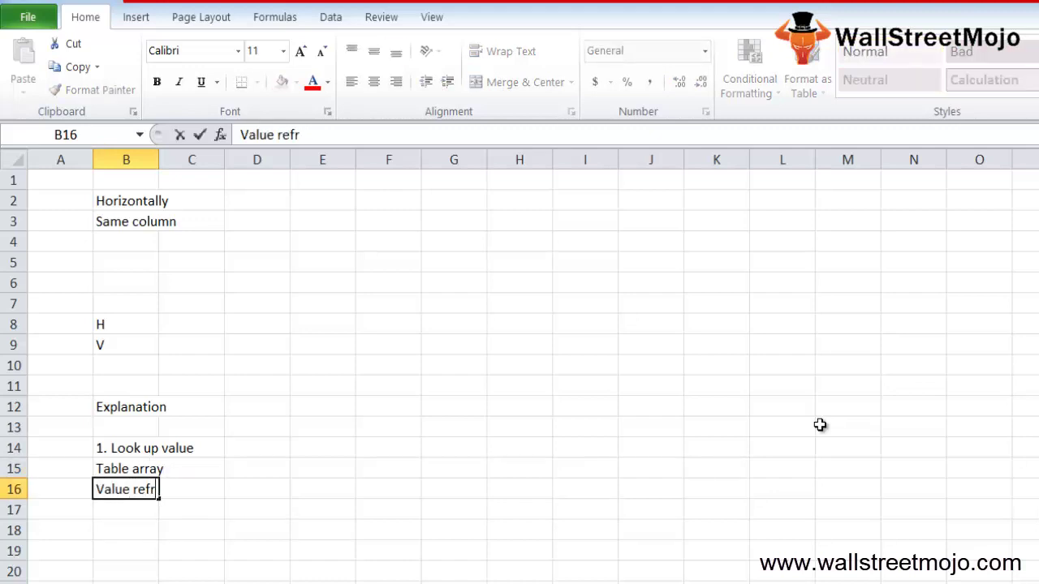
pyautogui.write('ences')
pyautogui.press('Return')
pyautogui.write('String passed')
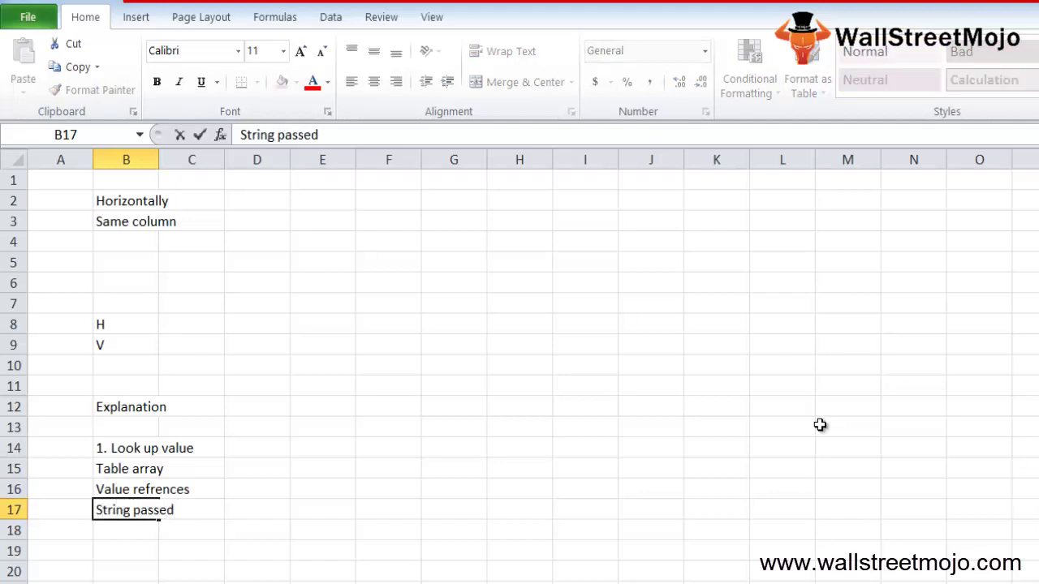
pyautogui.press('Return')
pyautogui.press('Return')
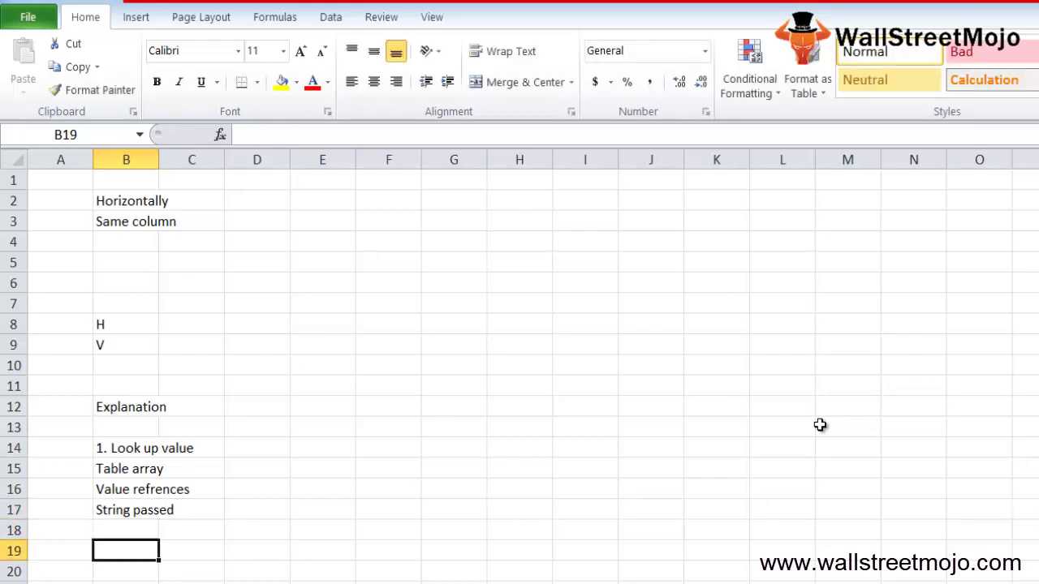
# Enter the items "2. Table array" in B19 and "3. Row Index num" in B21
pyautogui.write('2. Table array')
pyautogui.press('Return')
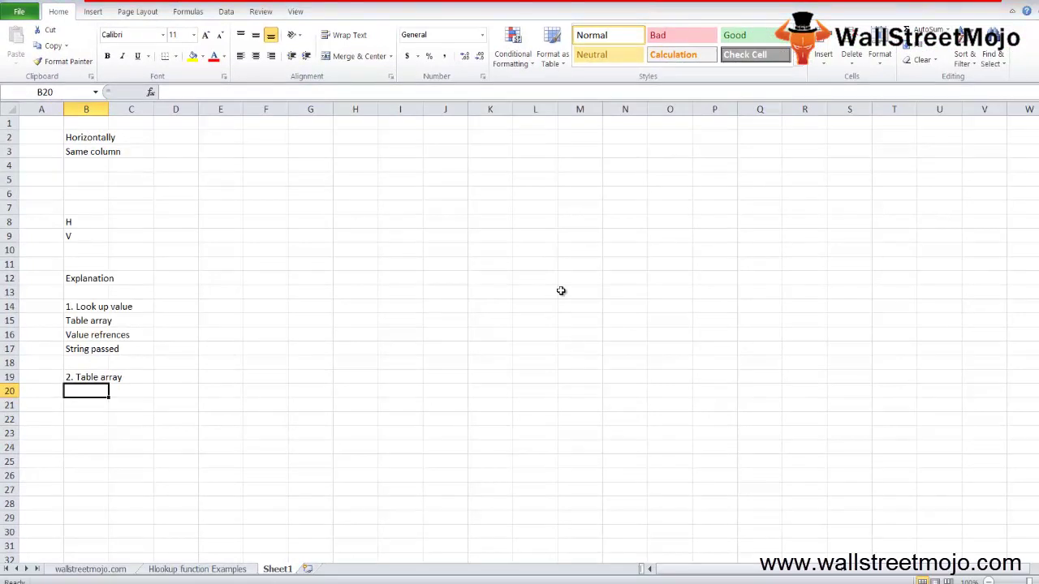
pyautogui.press('Return')
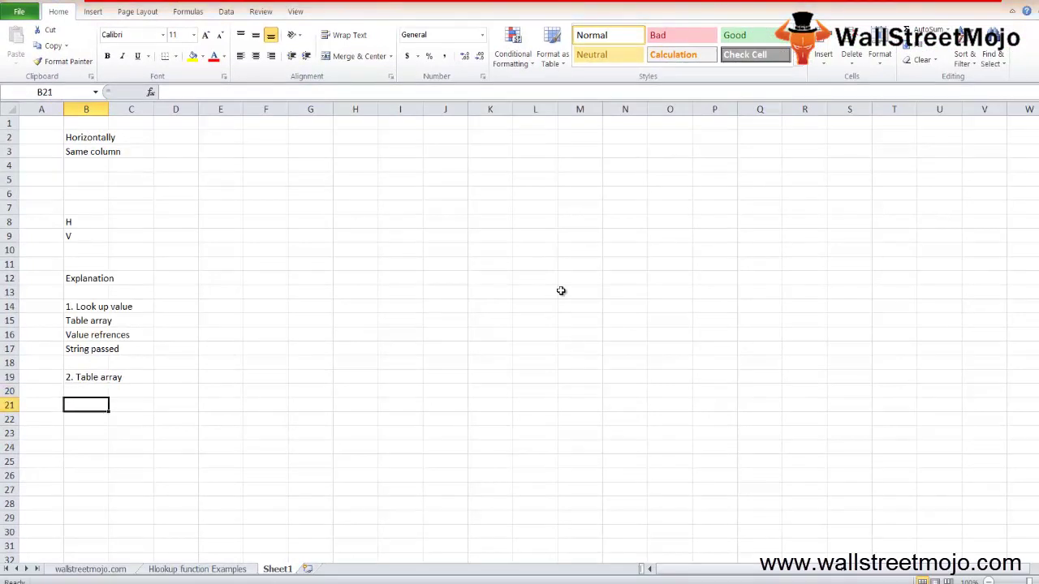
pyautogui.write('3. Ro')
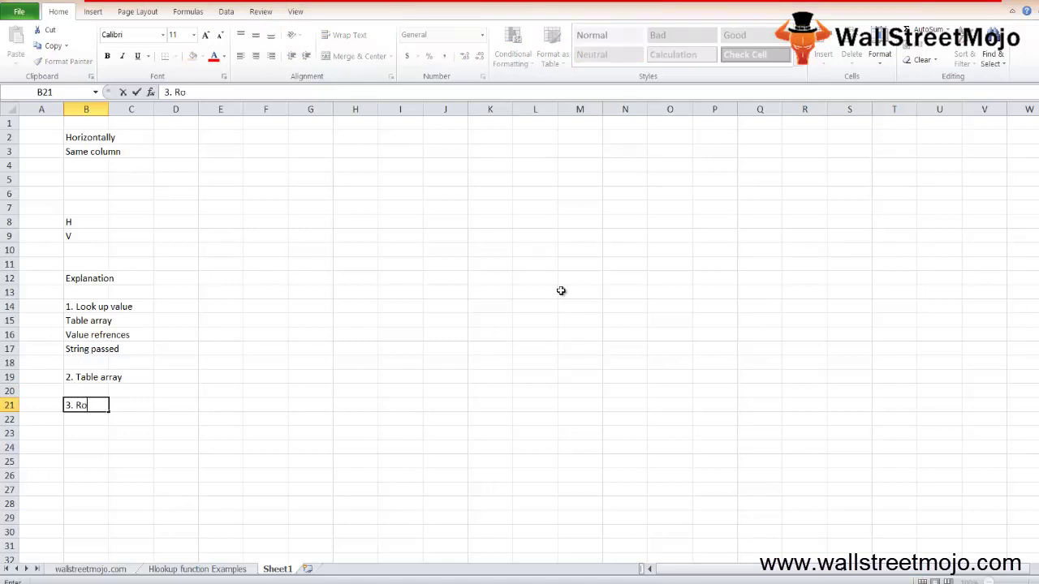
pyautogui.write('w Index num')
pyautogui.press('Return')
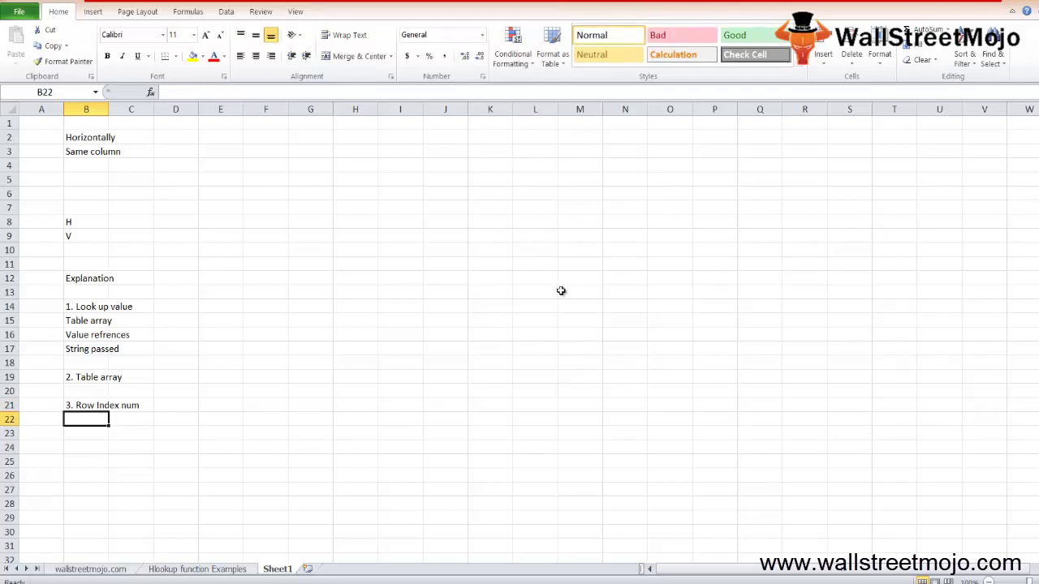
# Start an HLOOKUP formula in B23 to examine its argument syntax, leaving the cell without a formula
pyautogui.press('Up')
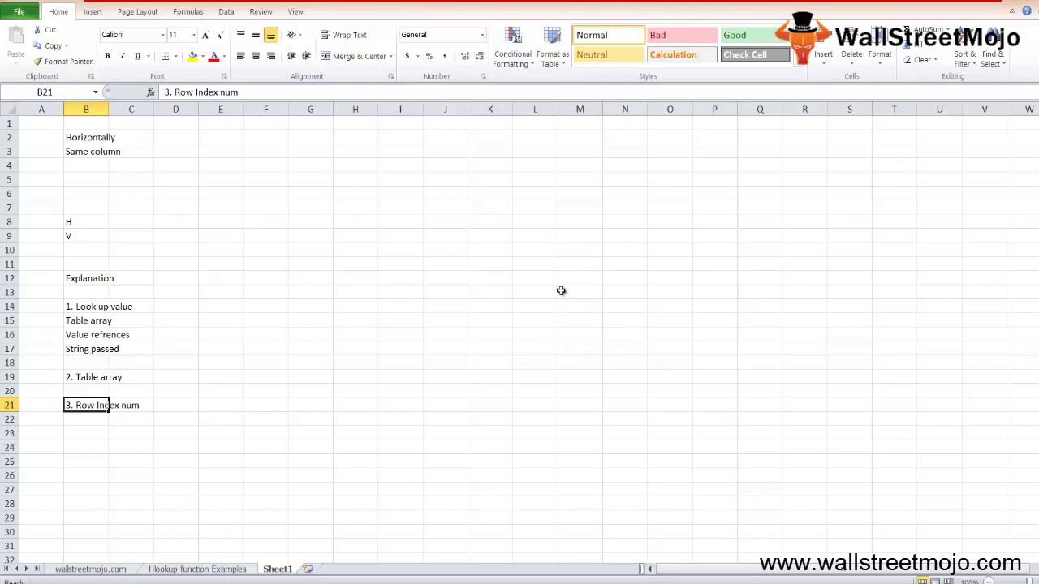
pyautogui.press('Down')
pyautogui.press('Down')
pyautogui.write('=hlo')
pyautogui.press('Tab')
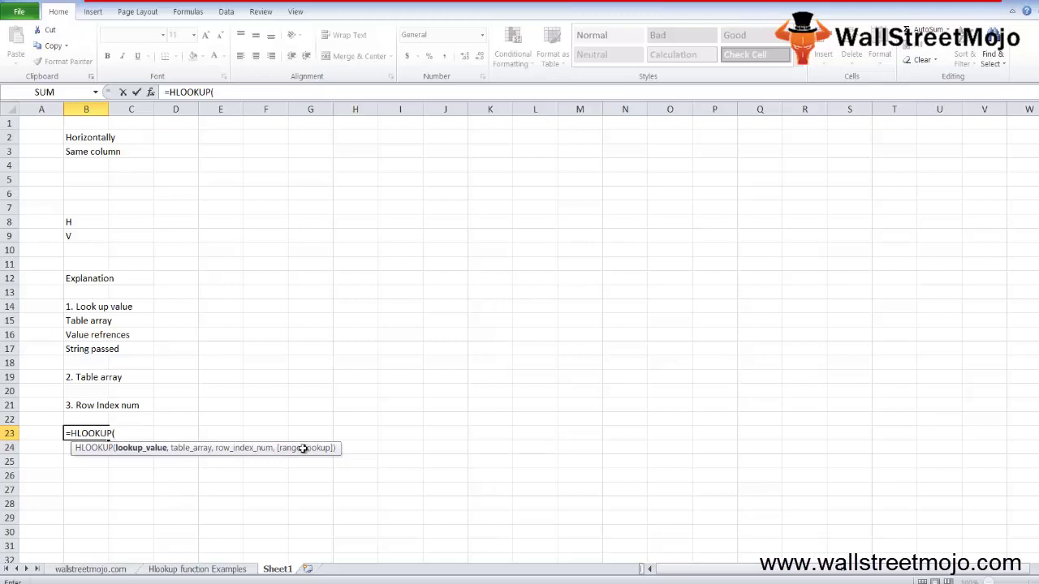
pyautogui.press('Escape')
# Enter the heading "How tto use Hlookup in excel" in B23 and "1." in B25
pyautogui.write('How tto u')
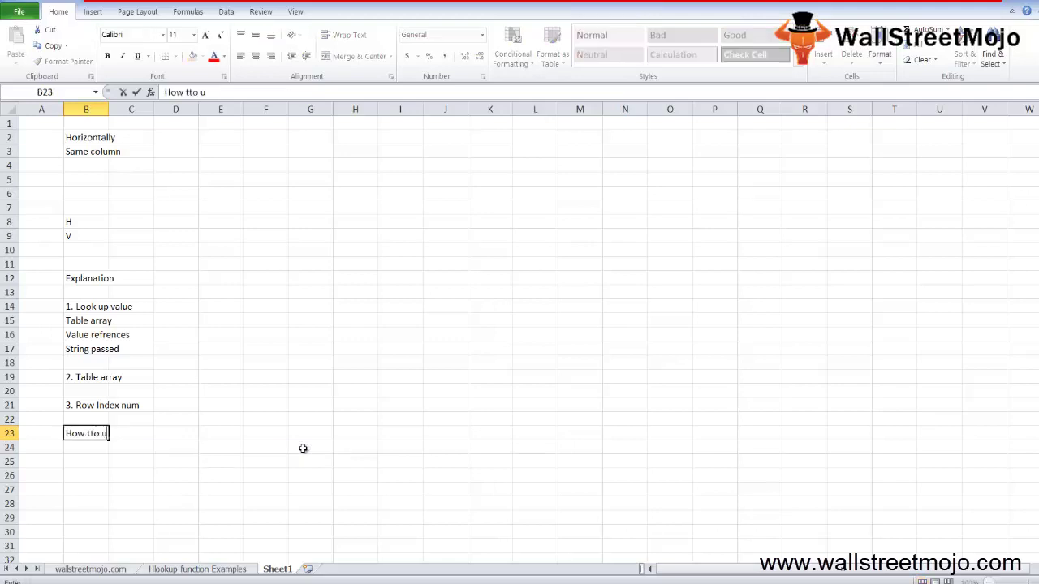
pyautogui.write('se Hlookup in excel')
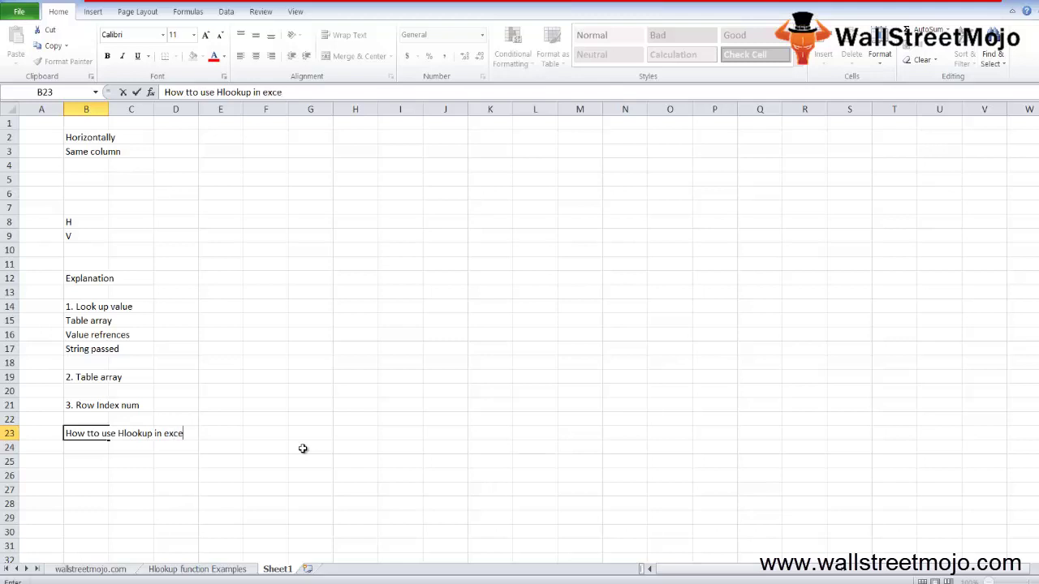
pyautogui.press('Return')
pyautogui.press('Return')
pyautogui.write('1.')
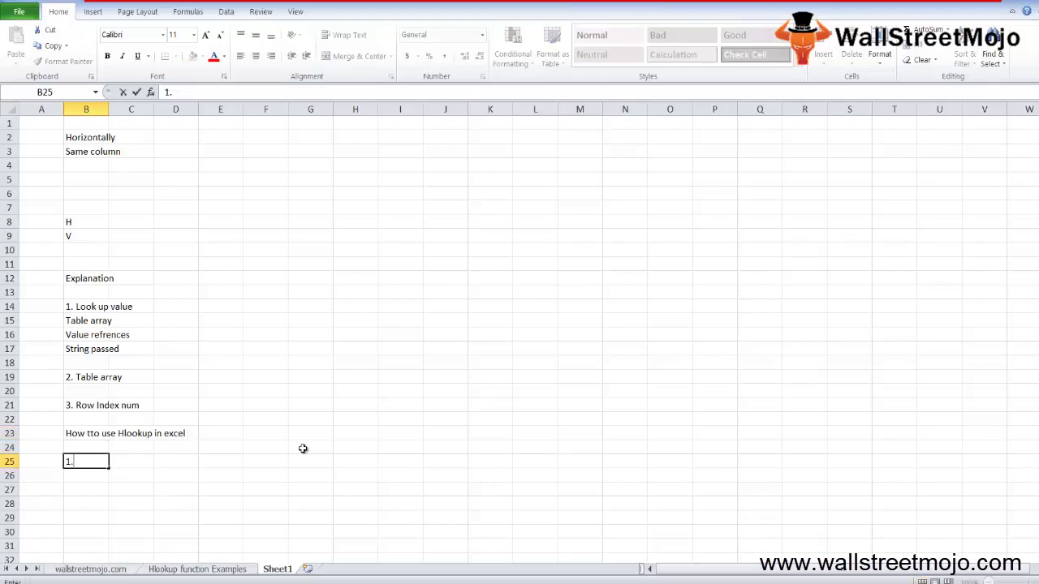
# Switch to the Hlookup function Examples sheet and select the Example #1 values in B5:C7
pyautogui.hotkey('ctrl', 'pageup')
pyautogui.press('Up')
pyautogui.press('Up')
pyautogui.press('Up')
pyautogui.press('Up')
pyautogui.press('Up')
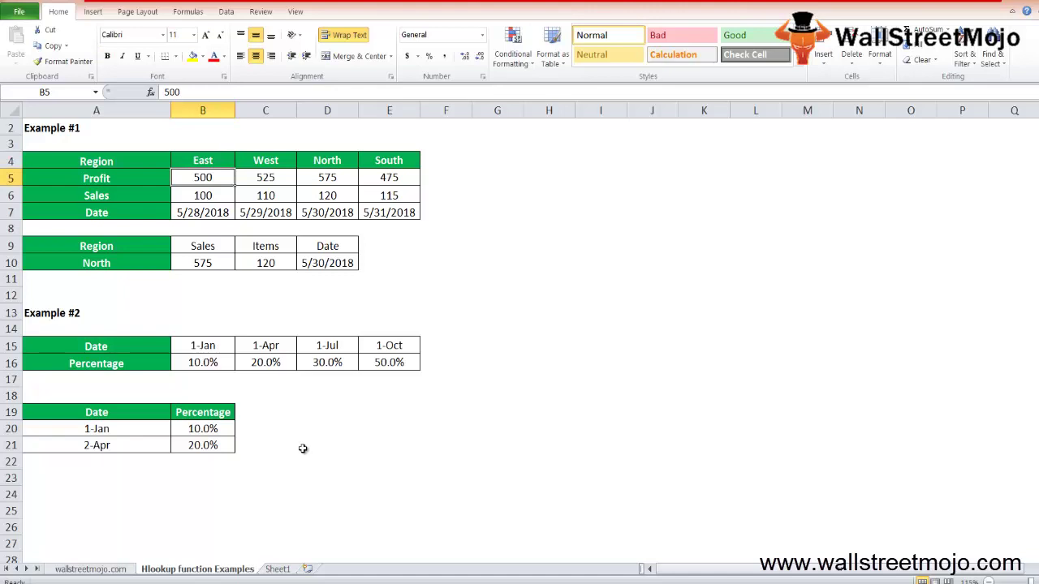
pyautogui.hotkey('shift', 'Down')
pyautogui.hotkey('shift', 'Down')
pyautogui.hotkey('shift', 'Right')
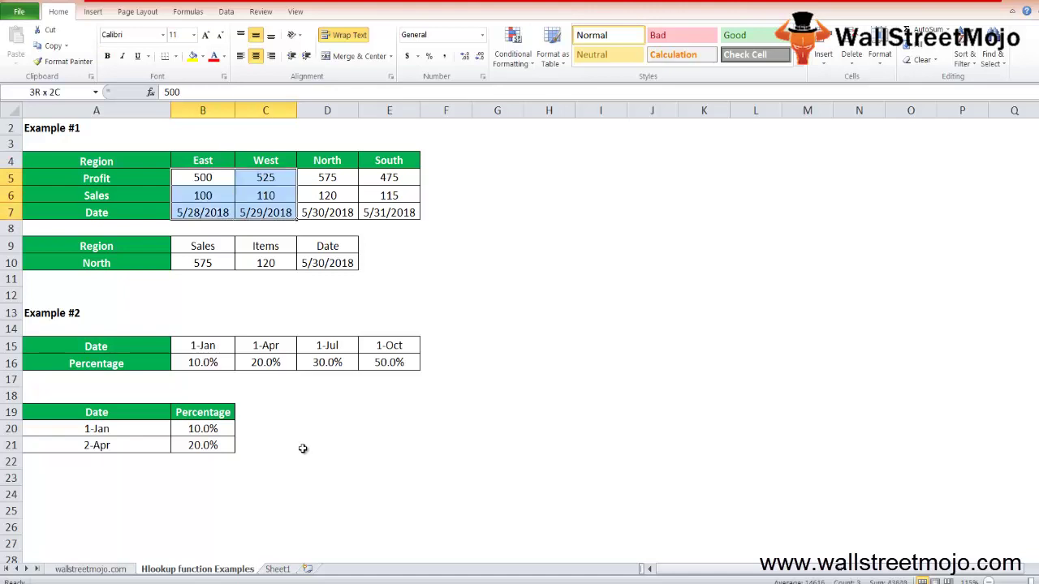
# Examine the Sales and Date rows of the Example #1 table, ending on the HLOOKUP formula in B10
pyautogui.press('Down')
pyautogui.press('Right')
pyautogui.press('Right')
pyautogui.press('Right')
pyautogui.press('Down')
pyautogui.press('Left')
pyautogui.press('Left')
pyautogui.press('Left')
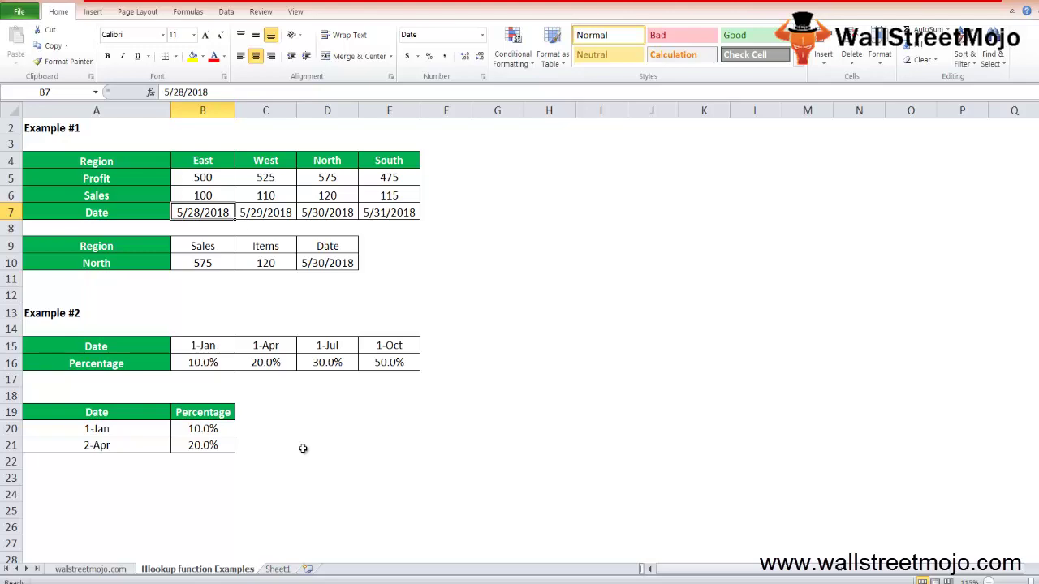
pyautogui.press('Down')
pyautogui.press('Down')
pyautogui.press('Down')
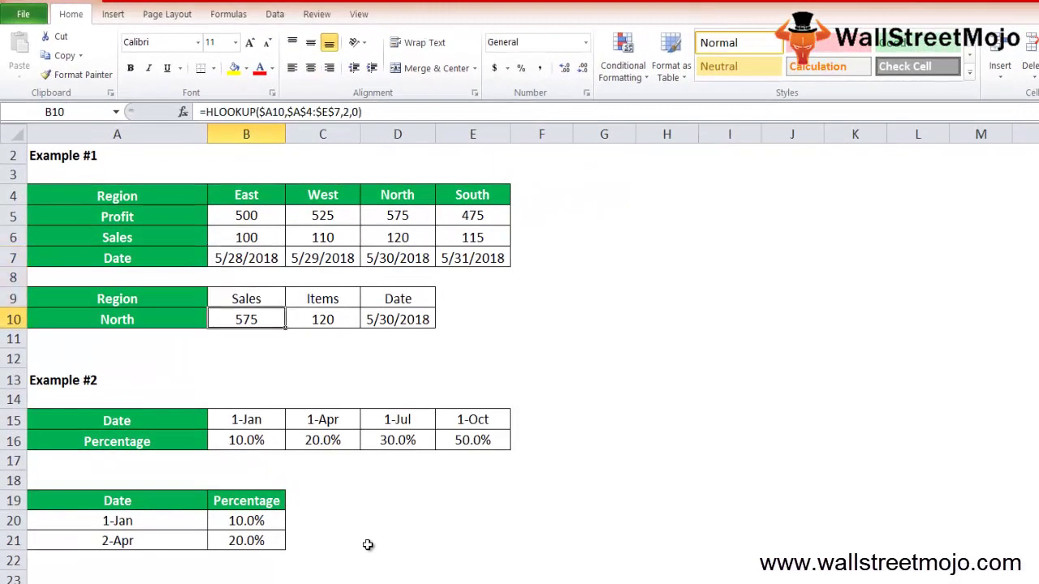
# Examine the result headings in row 9 and the region labels in column A, ending on the HLOOKUP formula in B10
pyautogui.press('Up')
pyautogui.hotkey('shift', 'Right')
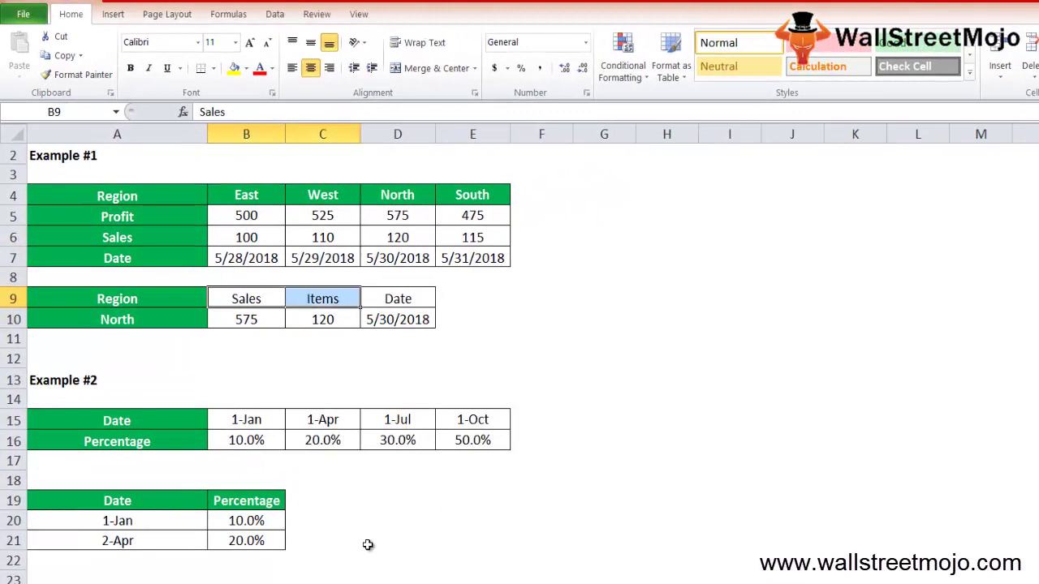
pyautogui.press('Right')
pyautogui.press('Right')
pyautogui.press('Left')
pyautogui.press('Left')
pyautogui.press('Left')
pyautogui.press('Up')
pyautogui.press('Up')
pyautogui.press('Down')
pyautogui.press('Down')
pyautogui.press('Down')
pyautogui.press('Right')
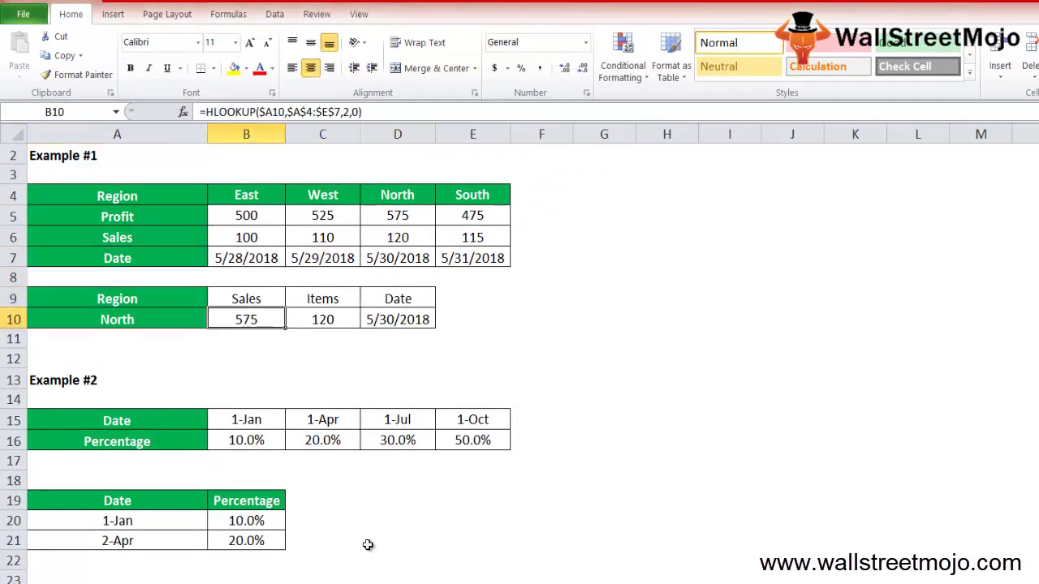
# Clear the existing formulas from the North result cells B10:D10
pyautogui.hotkey('shift', 'Right')
pyautogui.hotkey('shift', 'Right')
pyautogui.hotkey('shift', 'Right')
pyautogui.hotkey('shift', 'Left')
pyautogui.press('Delete')
pyautogui.press('Left')
pyautogui.press('Right')
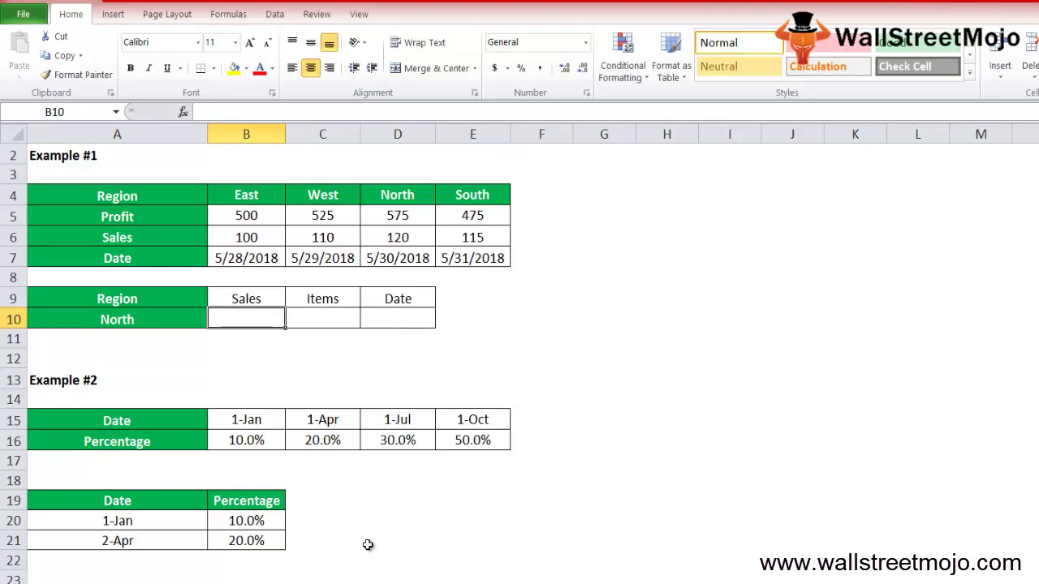
# Start an HLOOKUP formula in B10 with the region cell A10 as the lookup value
pyautogui.press('Left')
pyautogui.press('Right')
pyautogui.press('Left')
pyautogui.press('Right')
pyautogui.write('=hlo')
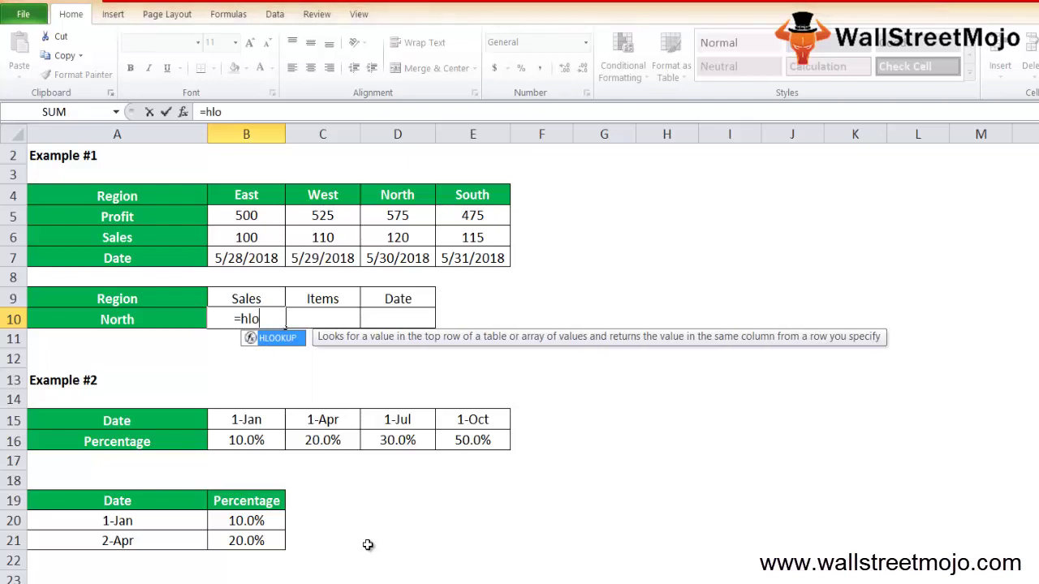
pyautogui.press('Tab')
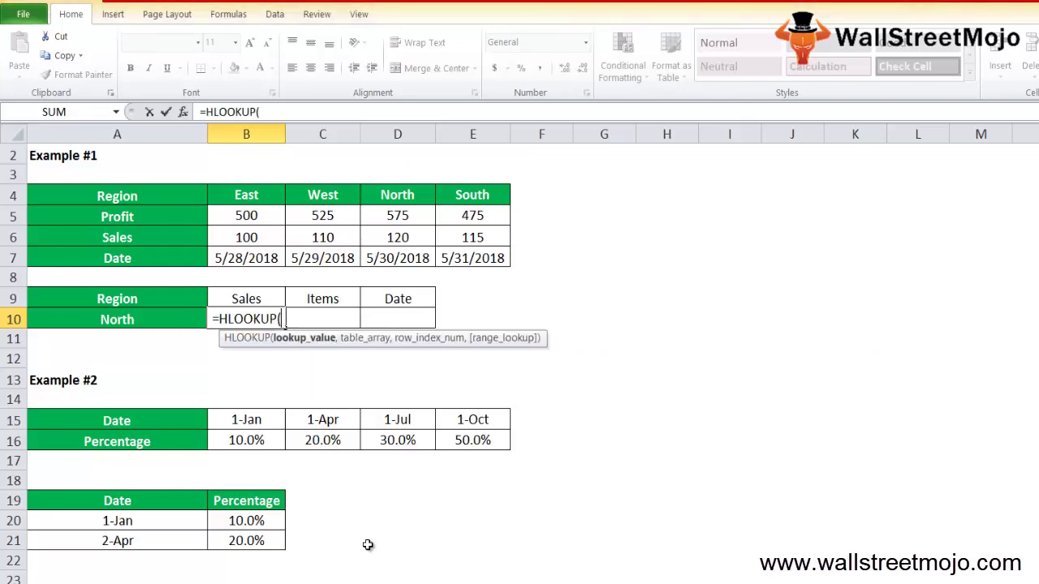
pyautogui.press('Up')
pyautogui.press('Up')
pyautogui.press('Up')
pyautogui.press('Up')
pyautogui.press('Up')
pyautogui.press('Up')
pyautogui.press('Down')
pyautogui.press('Left')
pyautogui.press('Down')
pyautogui.press('Down')
pyautogui.press('Down')
pyautogui.press('Down')
pyautogui.press('Down')
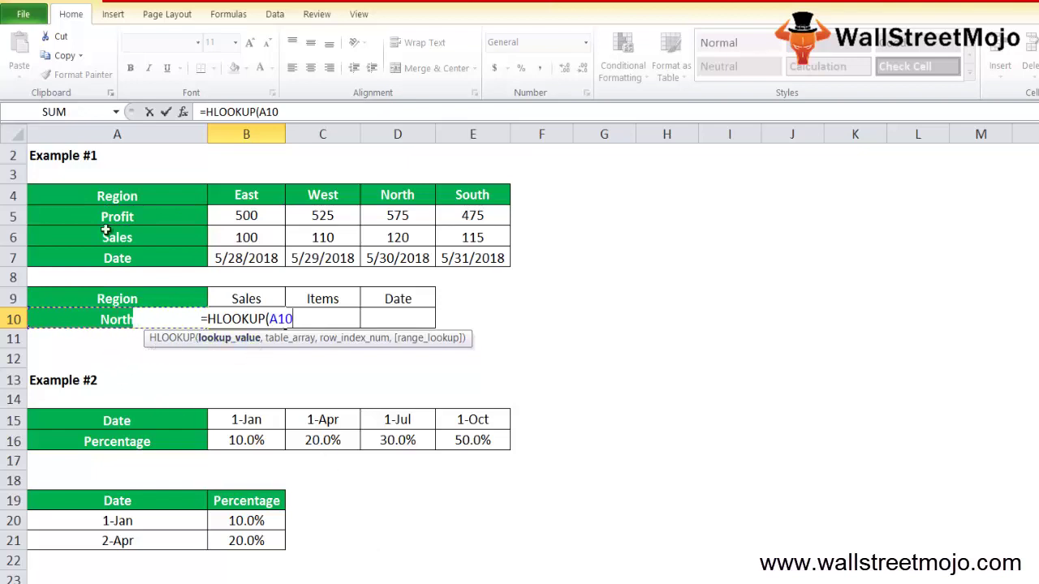
pyautogui.write(',')
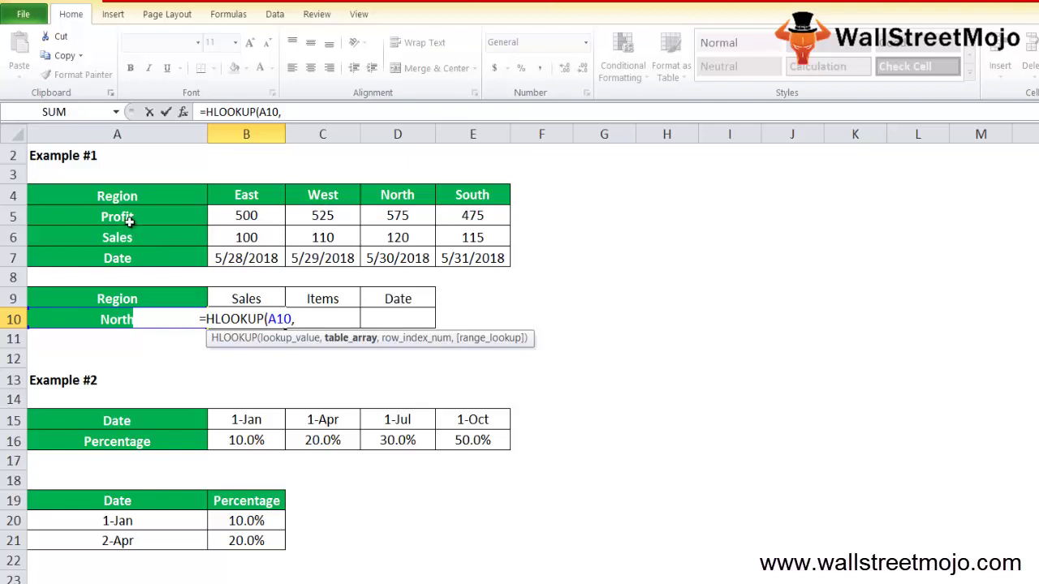
# Set the B10 formula's table array to the Example #1 table as the absolute range $A$4:$E$7
pyautogui.moveTo(117, 196); pyautogui.dragTo(117, 237)
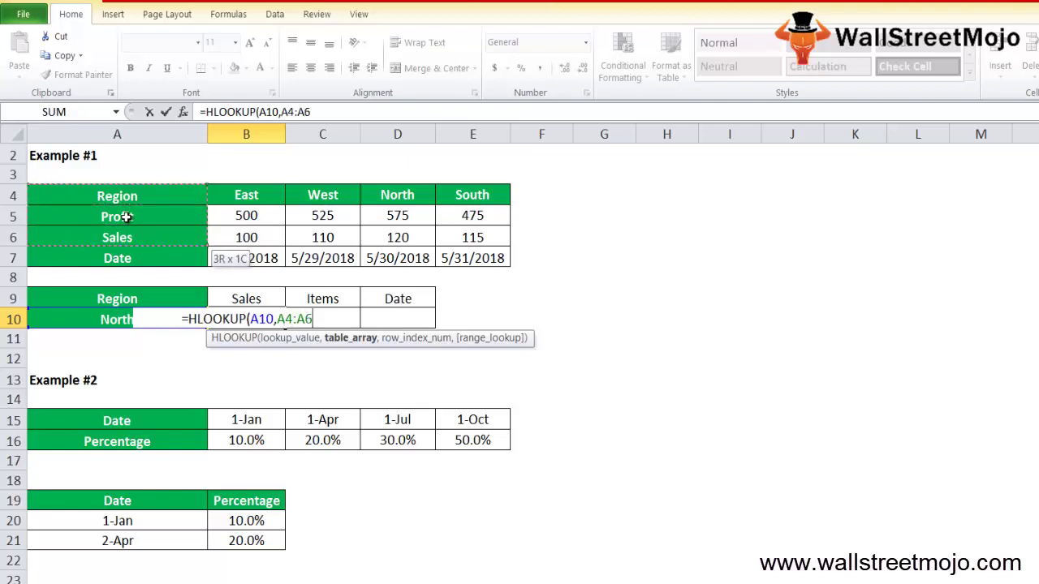
pyautogui.hotkey('shift', 'Down')
pyautogui.hotkey('shift', 'Right')
pyautogui.hotkey('shift', 'Right')
pyautogui.hotkey('shift', 'Right')
pyautogui.hotkey('shift', 'Right')
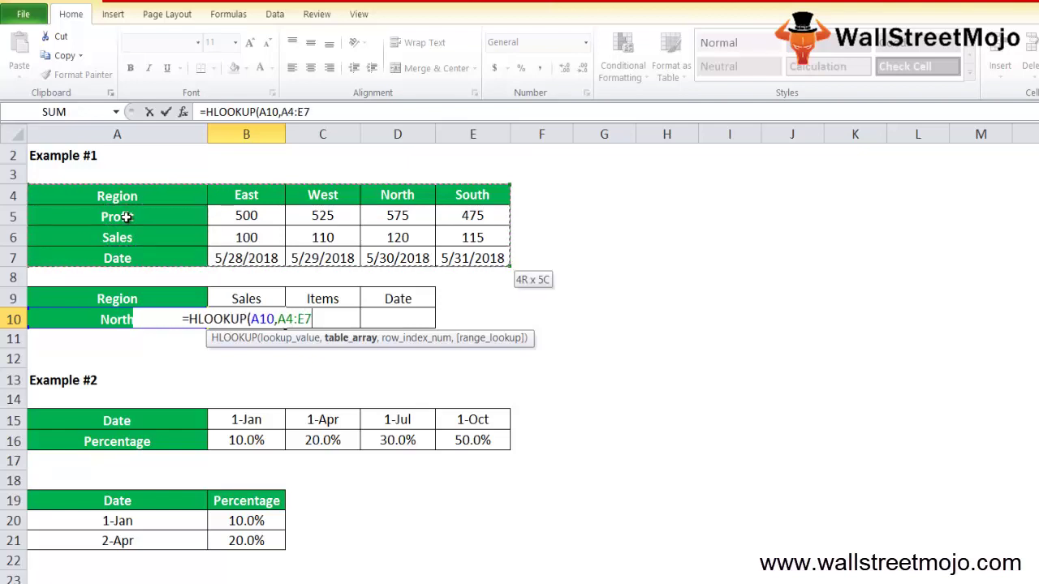
pyautogui.click(290, 325)
pyautogui.press('F4')
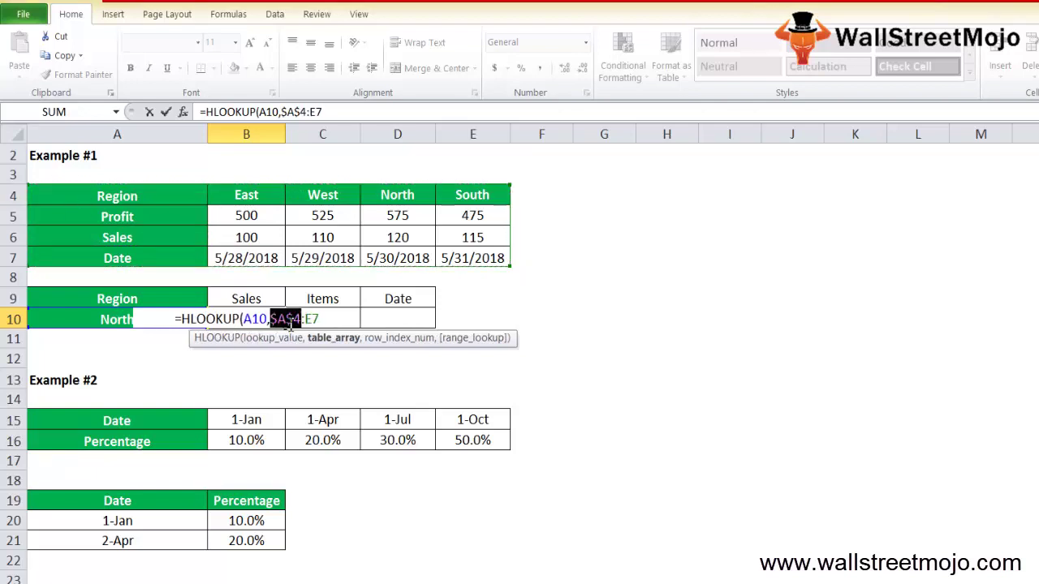
pyautogui.click(314, 319)
pyautogui.press('F4')
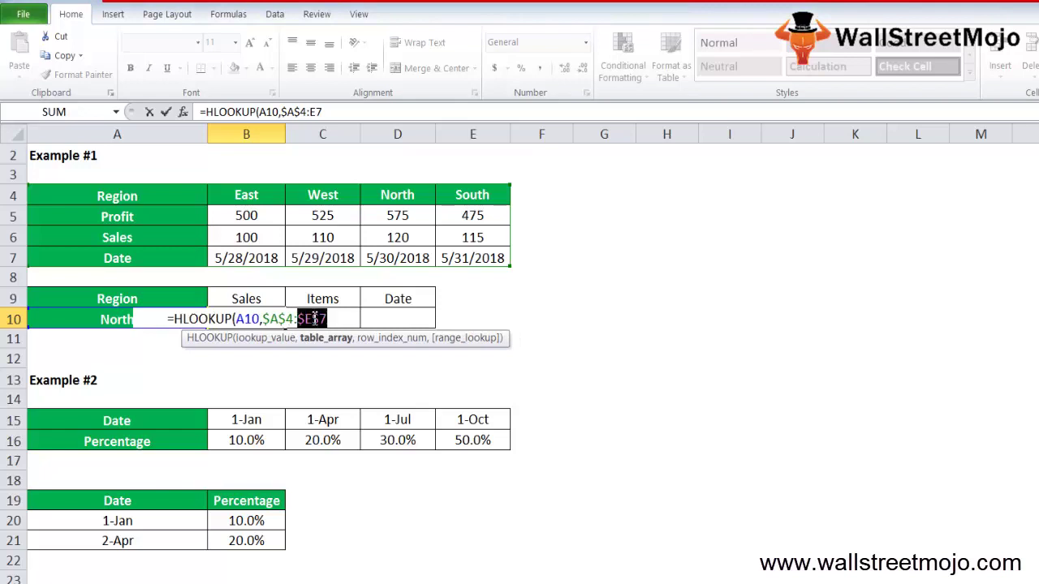
pyautogui.write(',')
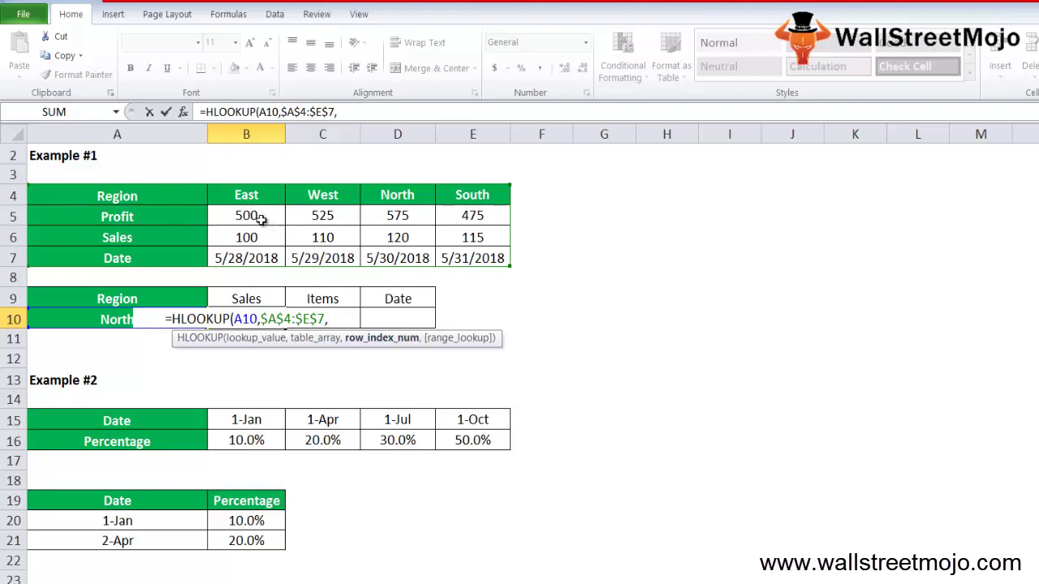
# Complete the B10 formula with row index 2 and FALSE for an exact match, and select the heading in B9
pyautogui.write('2')
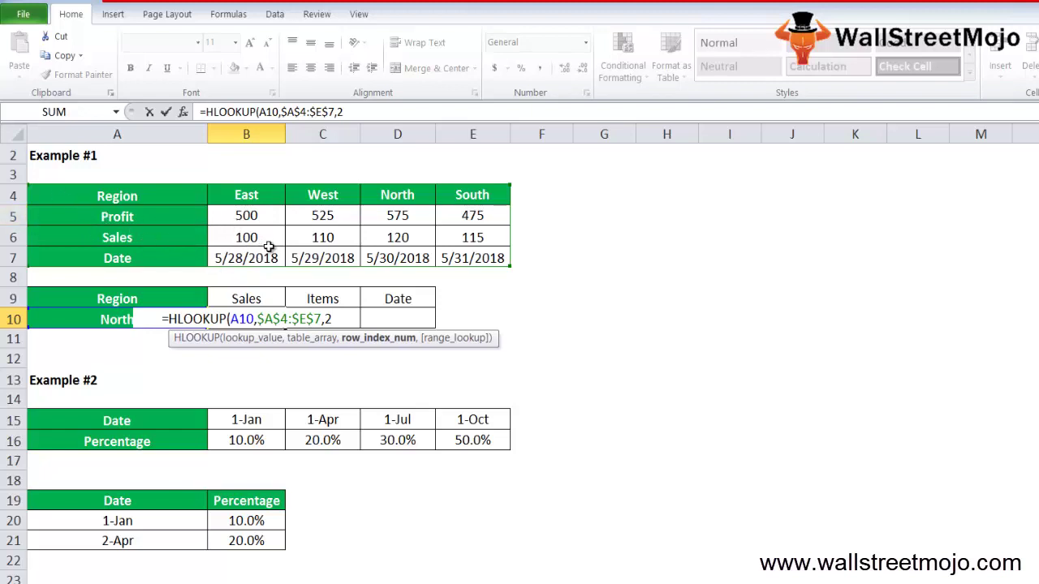
pyautogui.write(',')
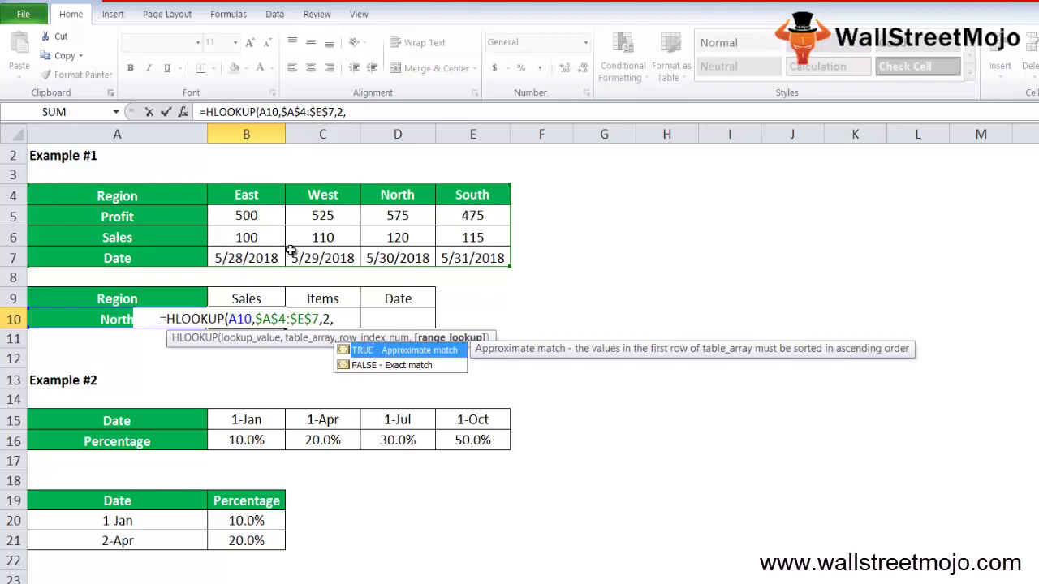
pyautogui.press('Down')
pyautogui.press('Tab')
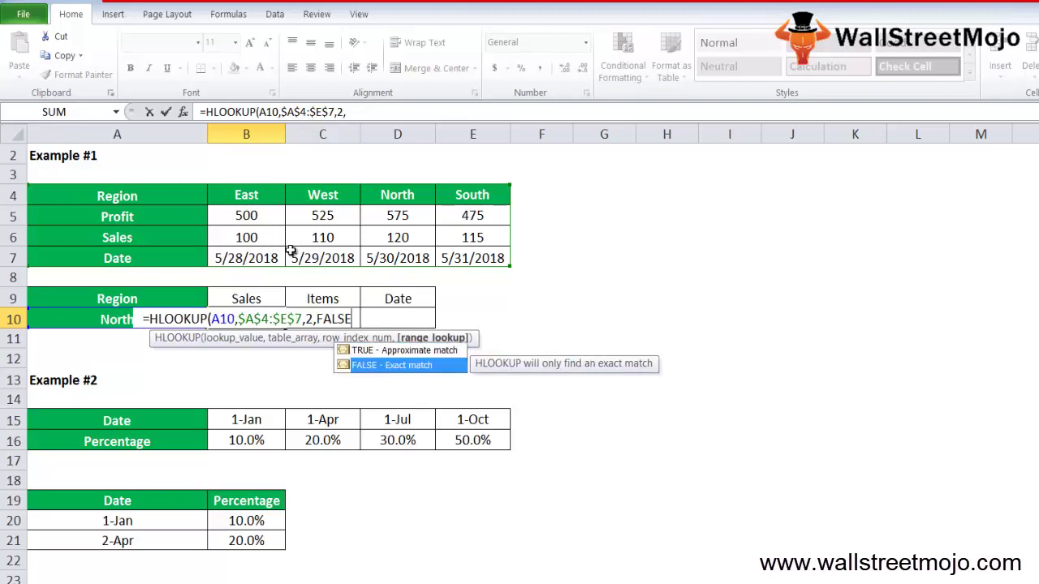
pyautogui.write(')')
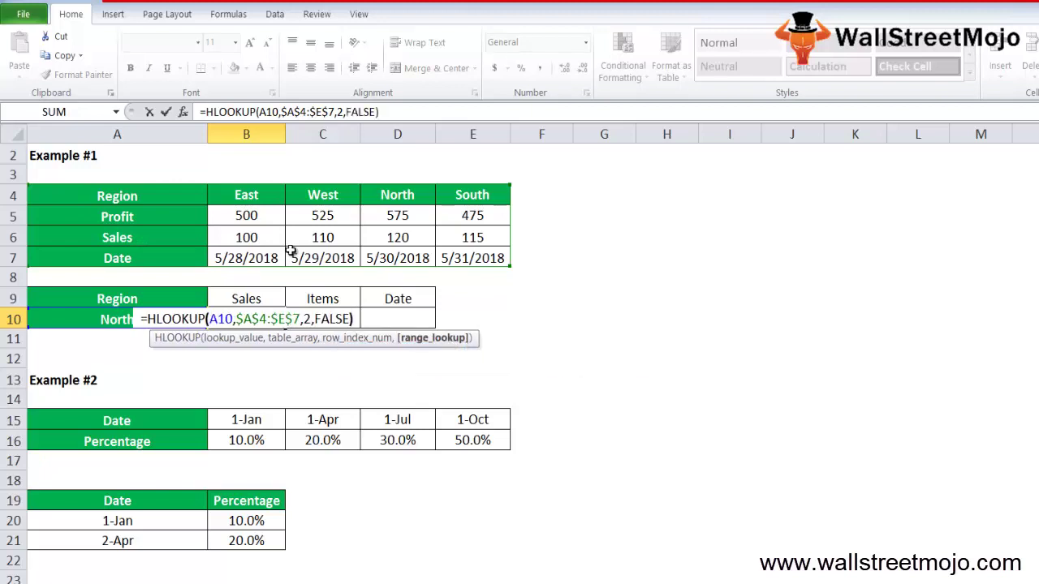
pyautogui.hotkey('ctrl', 'Return')
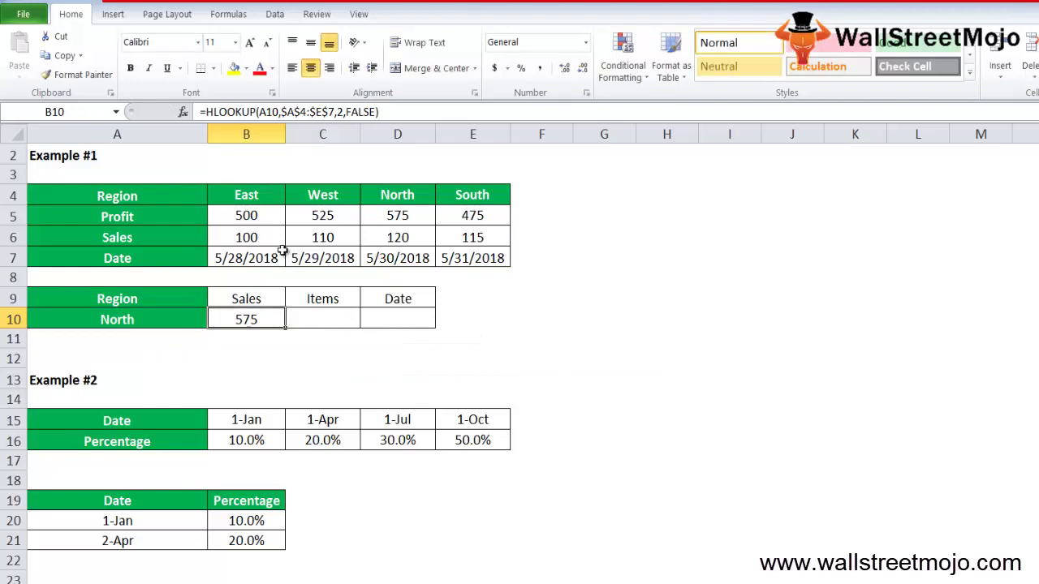
pyautogui.click(235, 298)
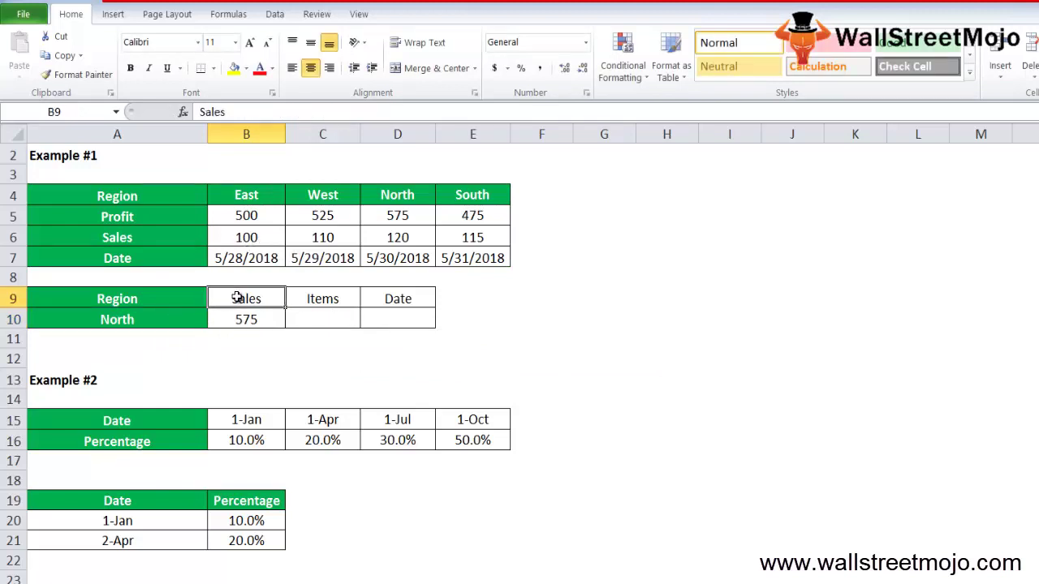
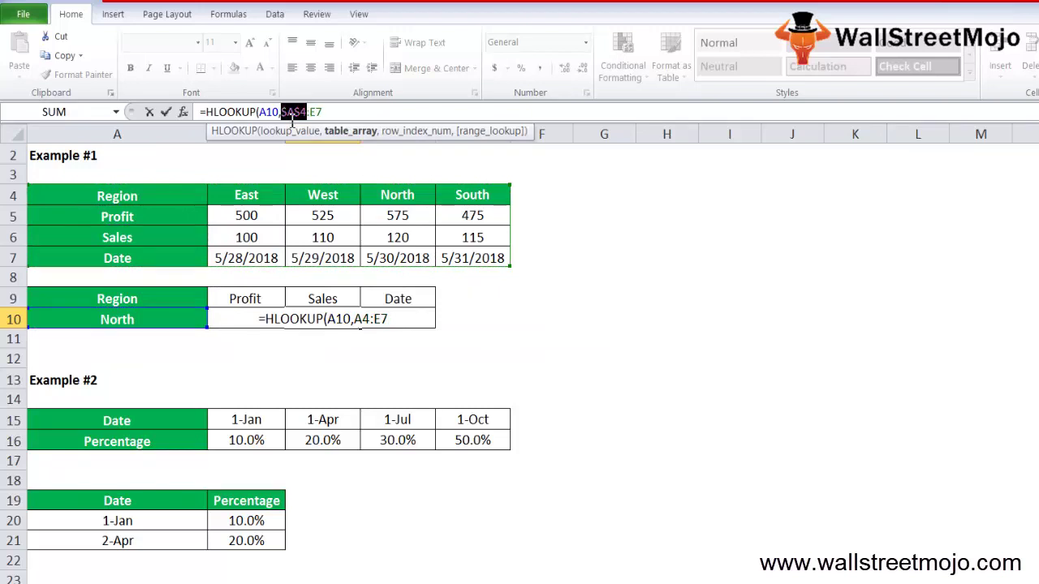
# Complete the HLOOKUP formula in C10 with the absolute table range $A$4:$E$7, row index 3 and FALSE
pyautogui.press('F4')
pyautogui.write(',')
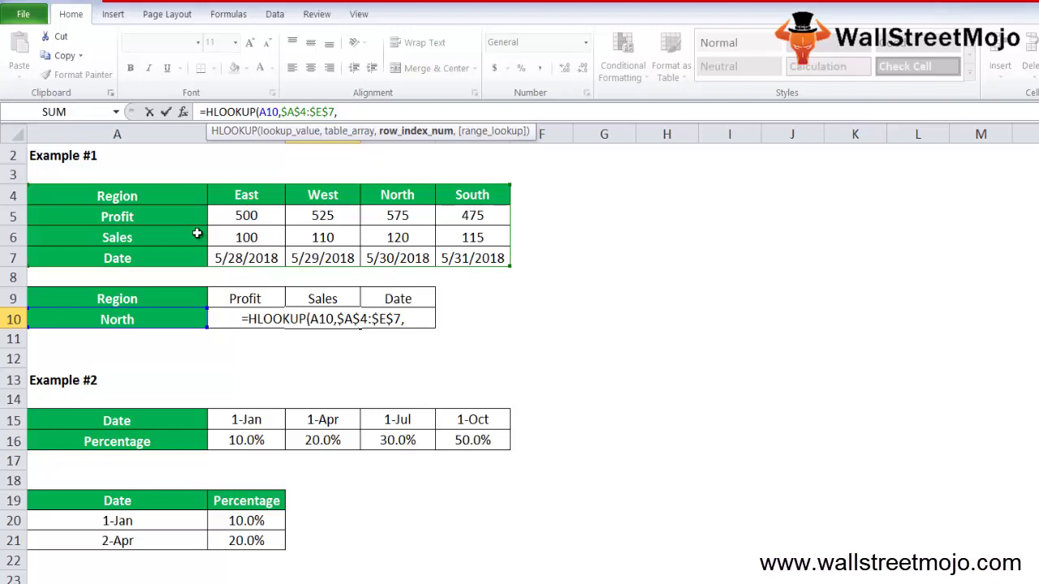
pyautogui.write('3')
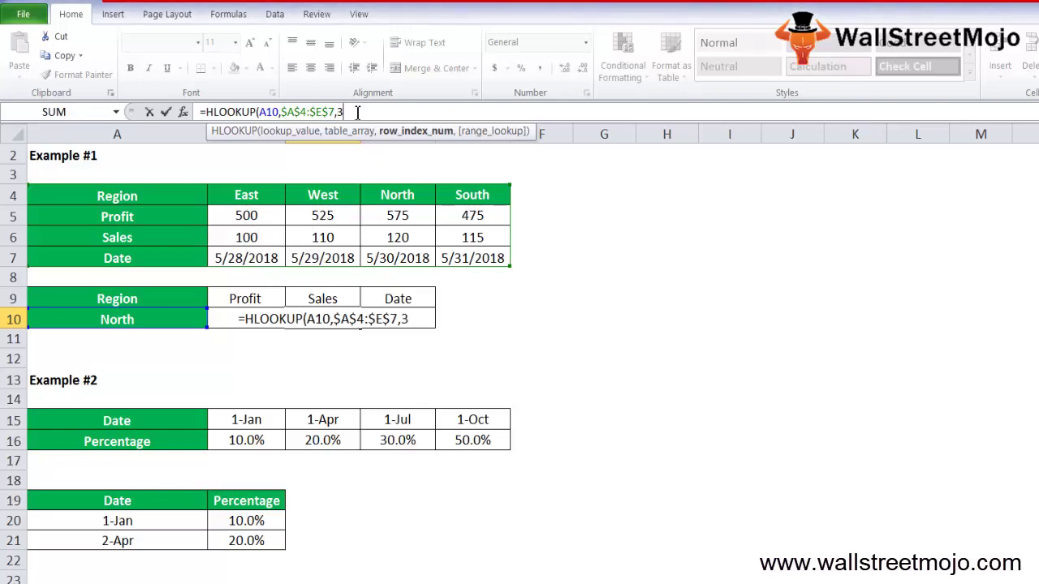
pyautogui.write(',')
pyautogui.write('FALSE)')
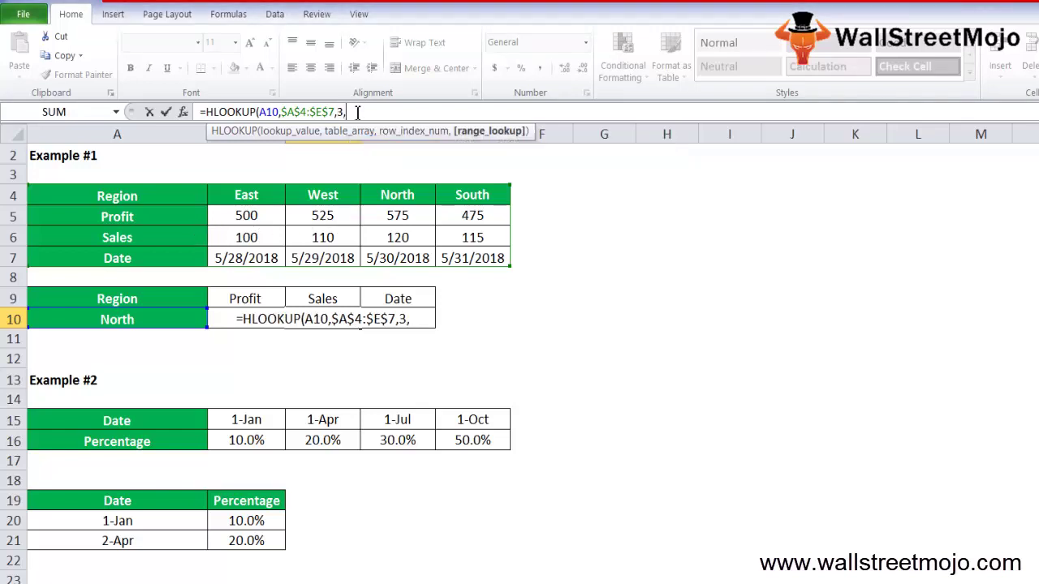
pyautogui.hotkey('ctrl', 'Return')
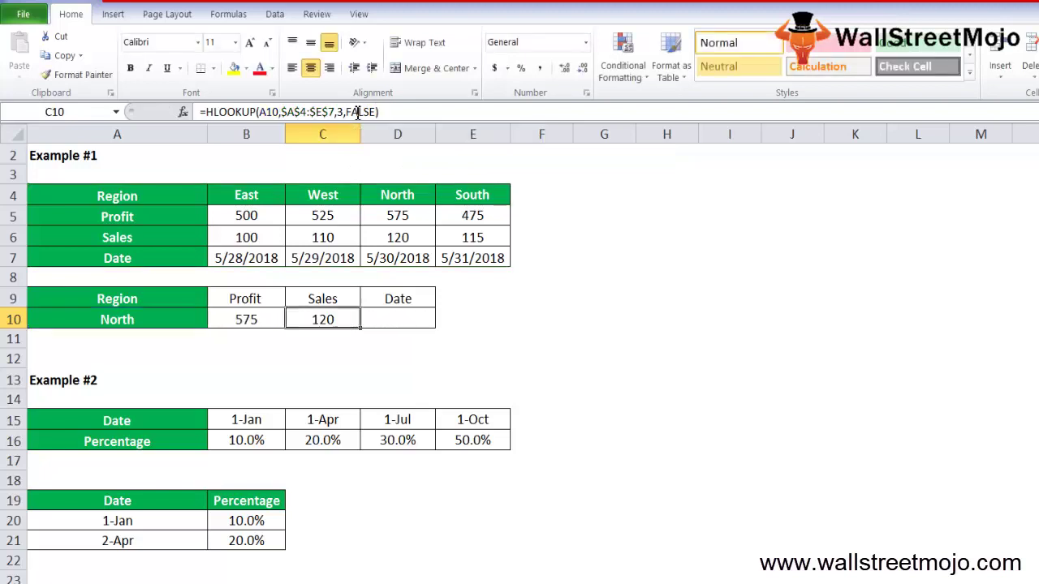
# Try to fill the C10 HLOOKUP formula across into D10, and clear D10 again
pyautogui.hotkey('shift', 'Right')
pyautogui.hotkey('ctrl', 'r')
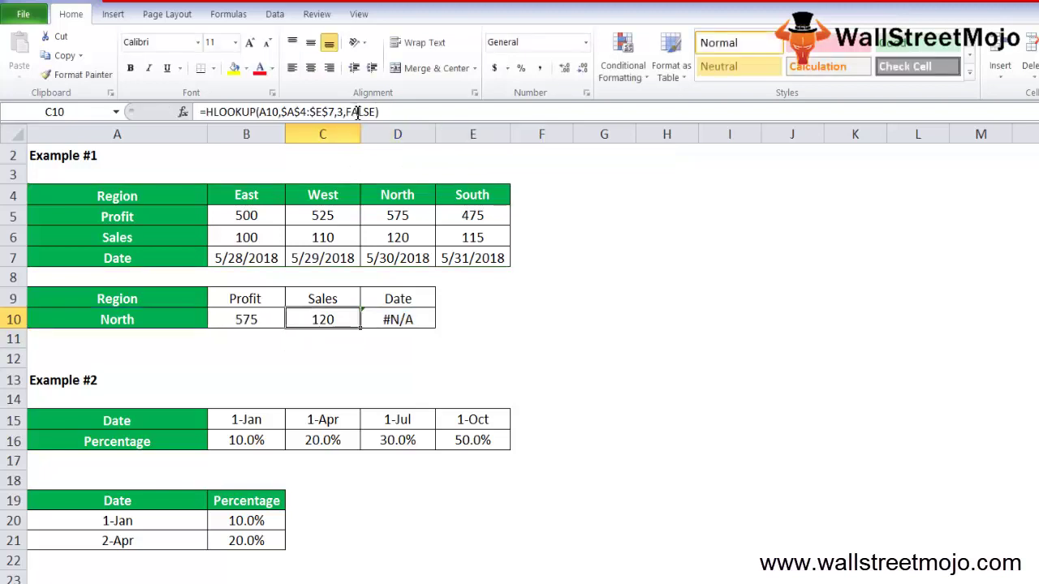
pyautogui.press('Right')
pyautogui.press('Delete')
pyautogui.press('Left')
pyautogui.press('Right')
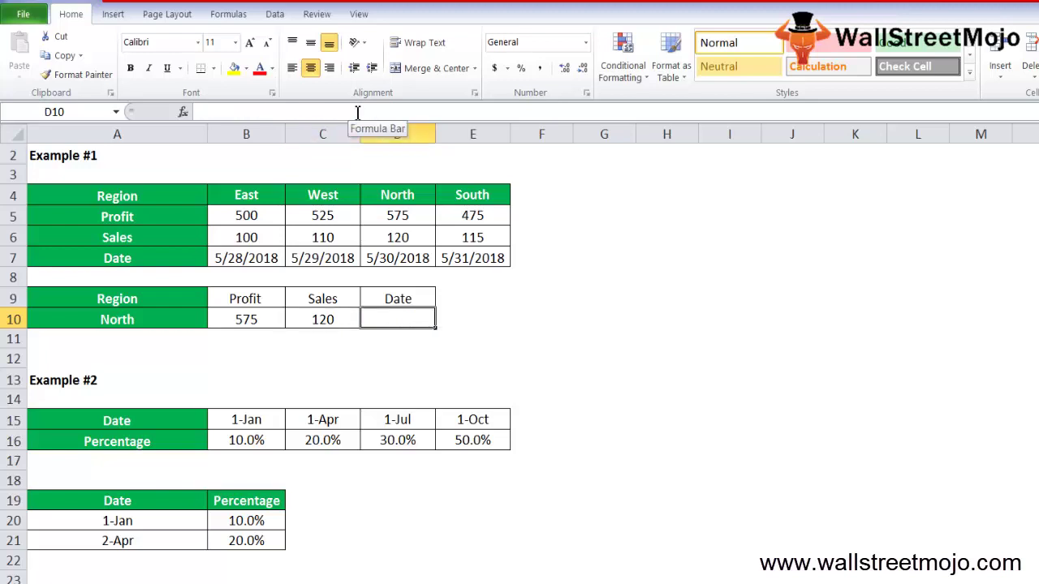
pyautogui.press('Left')
pyautogui.press('Right')
# Start an HLOOKUP formula in D10 with the region cell A10 as the lookup value
pyautogui.write('=hl')
pyautogui.press('Tab')
pyautogui.press('Up')
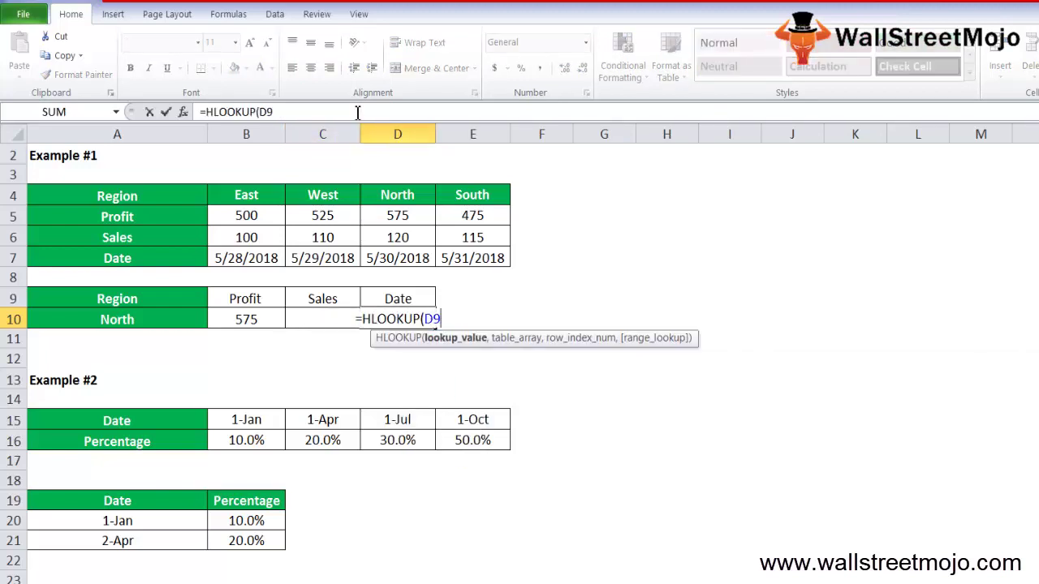
pyautogui.press('Up')
pyautogui.press('Up')
pyautogui.press('Left')
pyautogui.press('Left')
pyautogui.press('Left')
pyautogui.press('Down')
pyautogui.press('Down')
pyautogui.press('Down')
pyautogui.write(',')
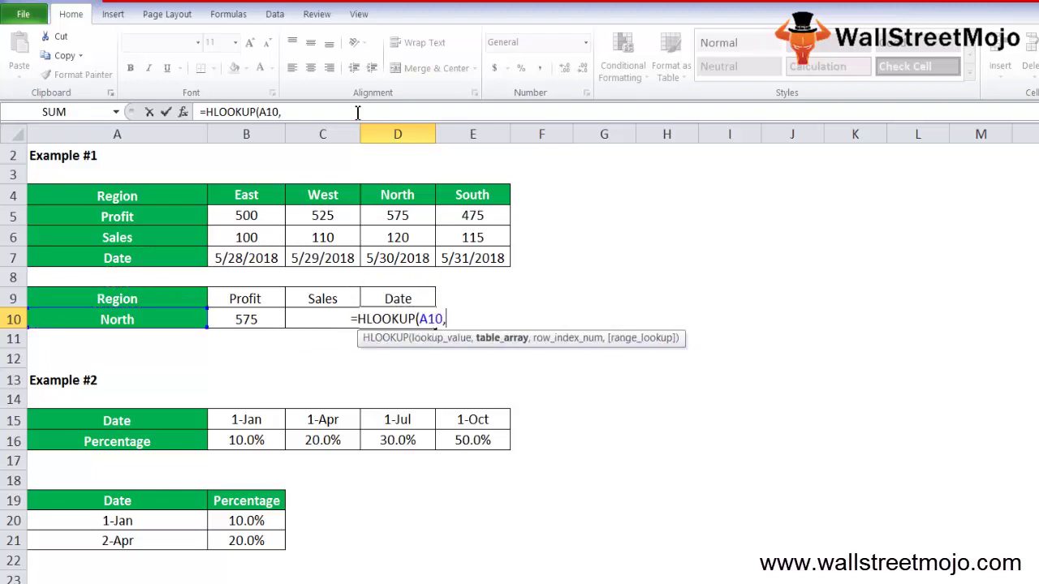
# Set the D10 formula's table array to the Example #1 table as the absolute range $A$4:$E$7
pyautogui.press('Up')
pyautogui.press('Up')
pyautogui.press('Up')
pyautogui.press('Up')
pyautogui.press('Up')
pyautogui.press('Left')
pyautogui.press('Left')
pyautogui.press('Left')
pyautogui.press('Up')
pyautogui.hotkey('shift', 'Down')
pyautogui.hotkey('shift', 'Down')
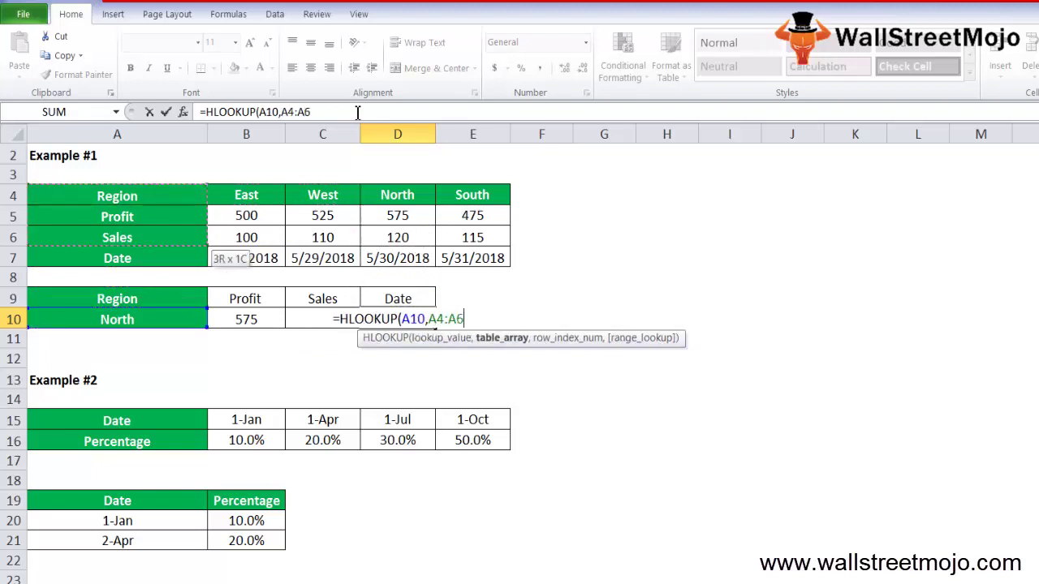
pyautogui.hotkey('shift', 'Right')
pyautogui.hotkey('shift', 'Down')
pyautogui.hotkey('shift', 'Down')
pyautogui.hotkey('shift', 'Right')
pyautogui.hotkey('shift', 'Right')
pyautogui.hotkey('shift', 'Right')
pyautogui.hotkey('shift', 'Up')
pyautogui.click(357, 112)
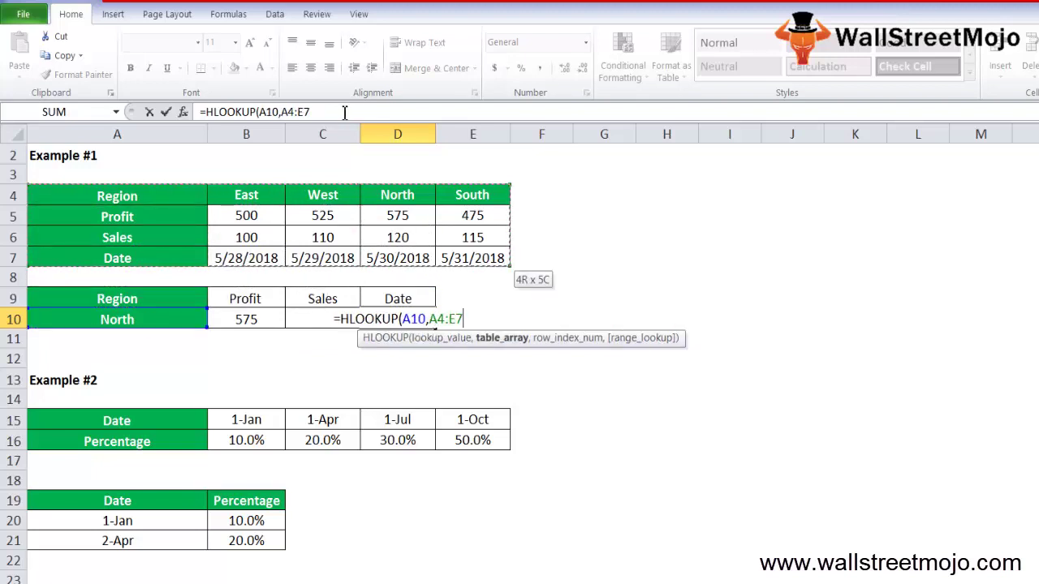
pyautogui.press('F4')
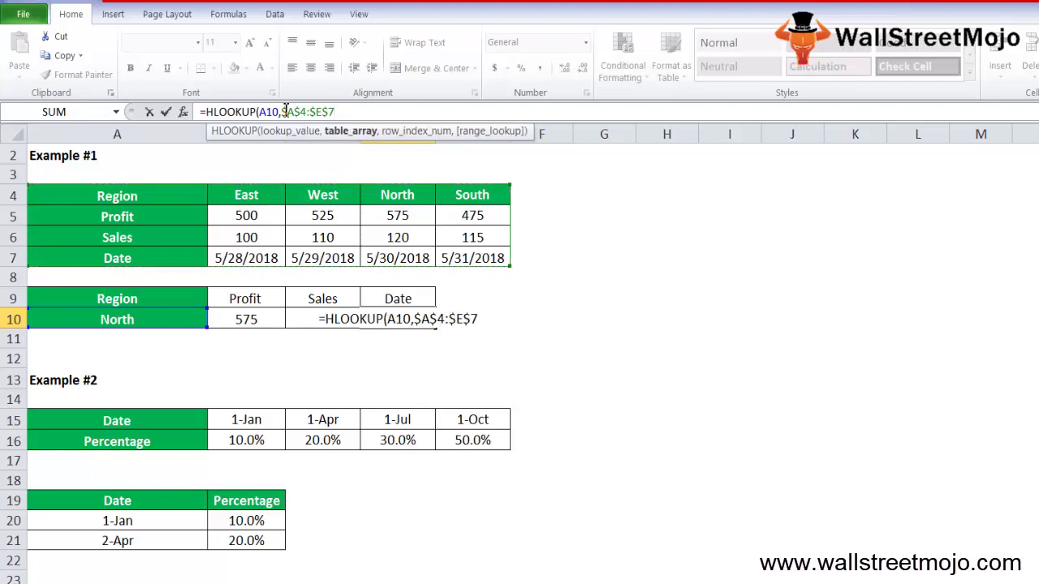
pyautogui.write(',')
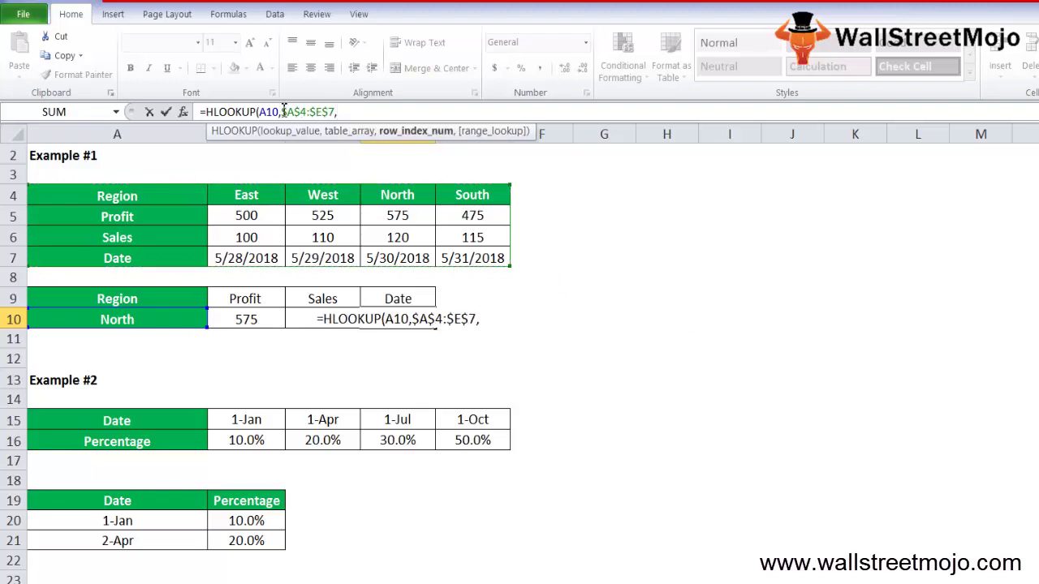
# Complete the D10 formula with row index 4 and FALSE for an exact match
pyautogui.click(141, 258)
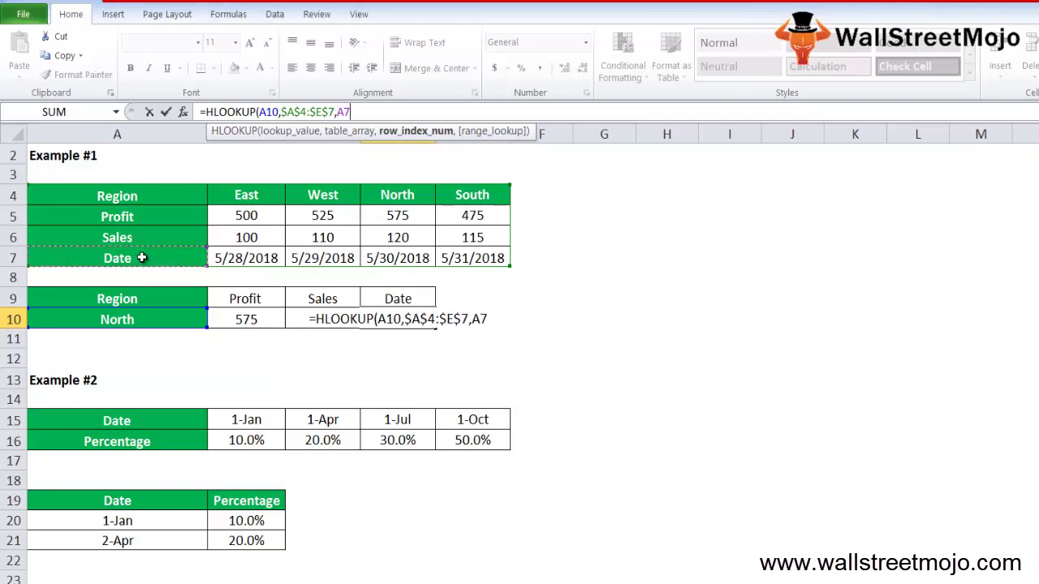
pyautogui.press('BackSpace')
pyautogui.press('BackSpace')
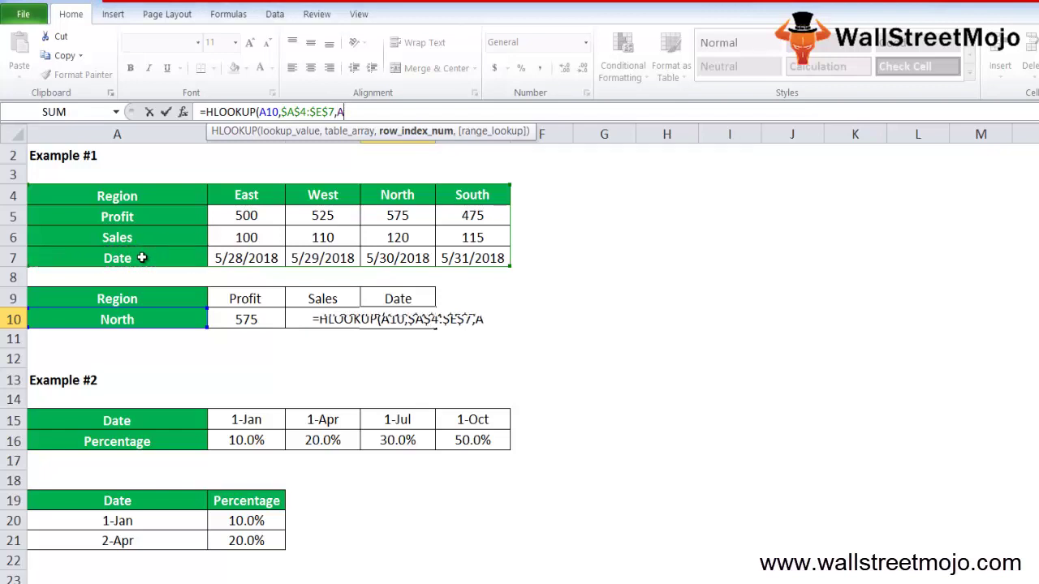
pyautogui.write('4,')
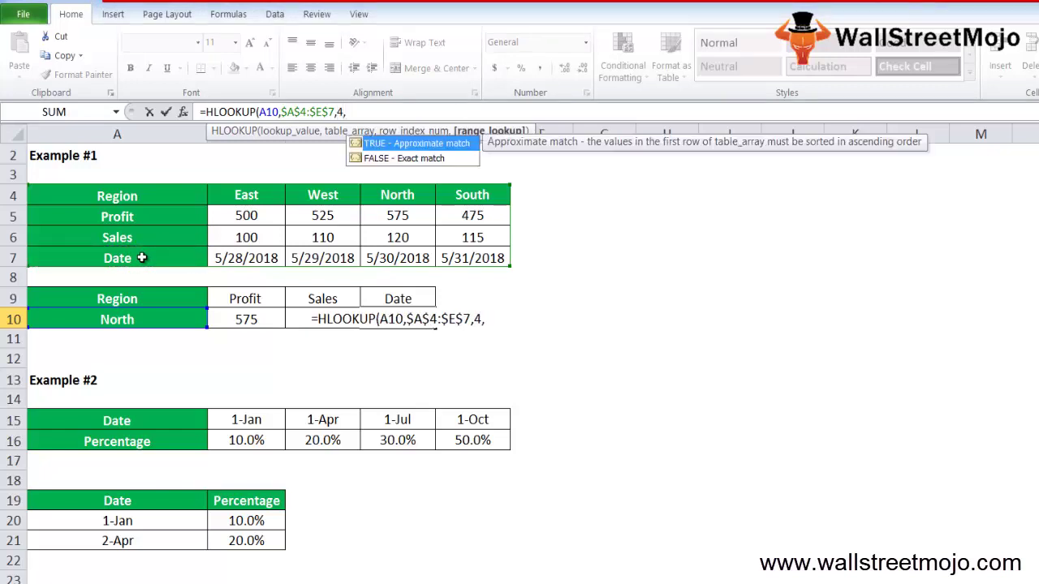
pyautogui.write('FALSE)')
pyautogui.press('Return')
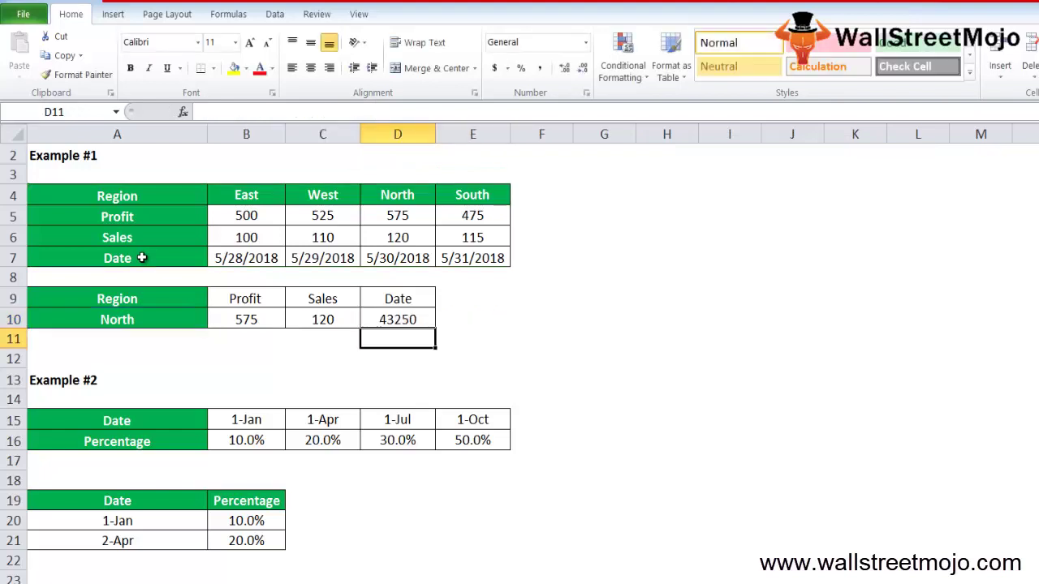
# Format the lookup result in D10 as a date
pyautogui.press('Up')
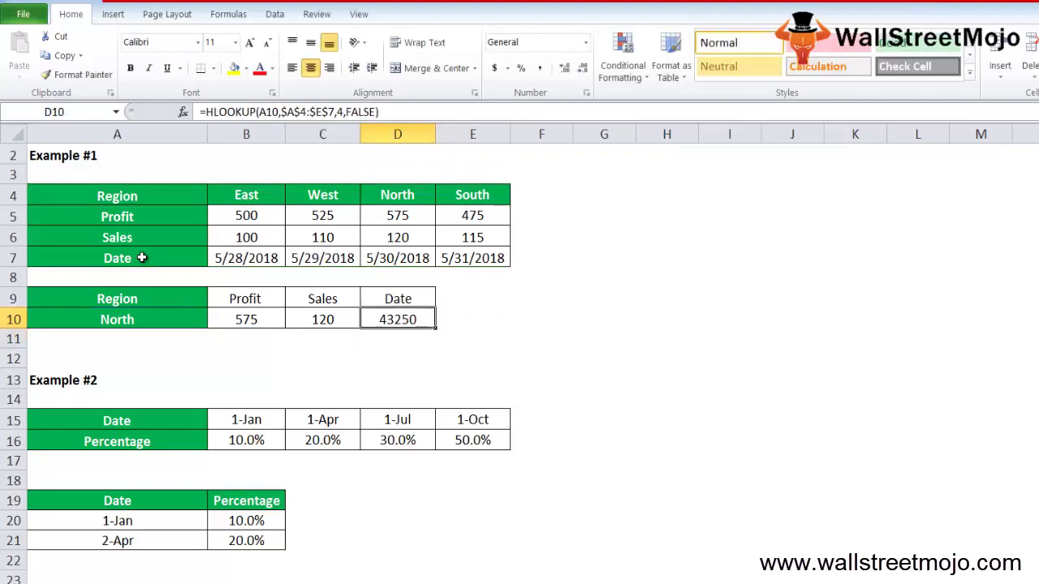
pyautogui.click(562, 42)
pyautogui.write('dat')
pyautogui.click(586, 42)
pyautogui.click(564, 215)
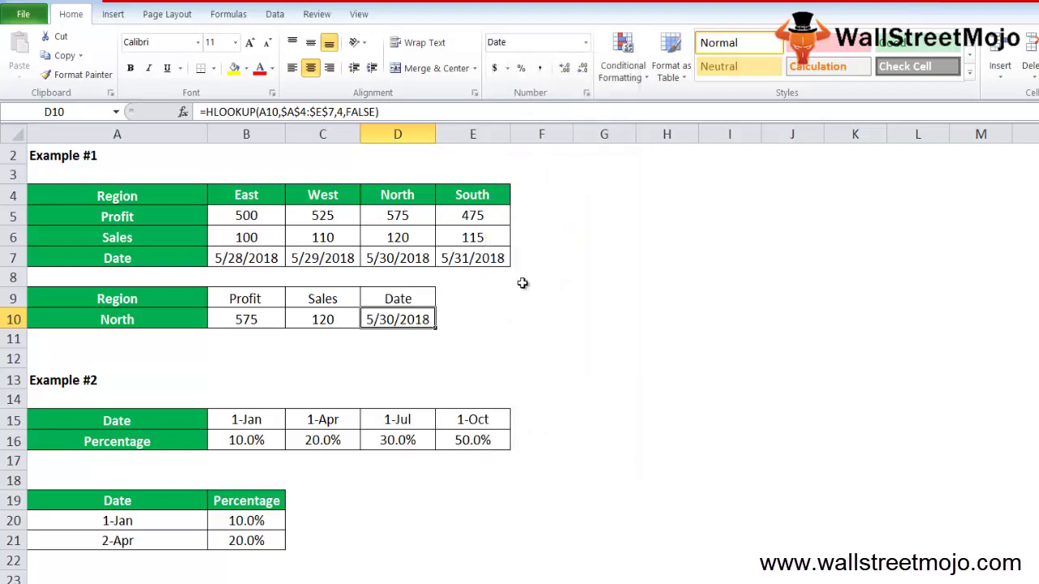
# Check the lookup results in row 10 and the B10 formula against the North column of the Example #1 table
pyautogui.press('Up')
pyautogui.press('Down')
pyautogui.press('Left')
pyautogui.press('Left')
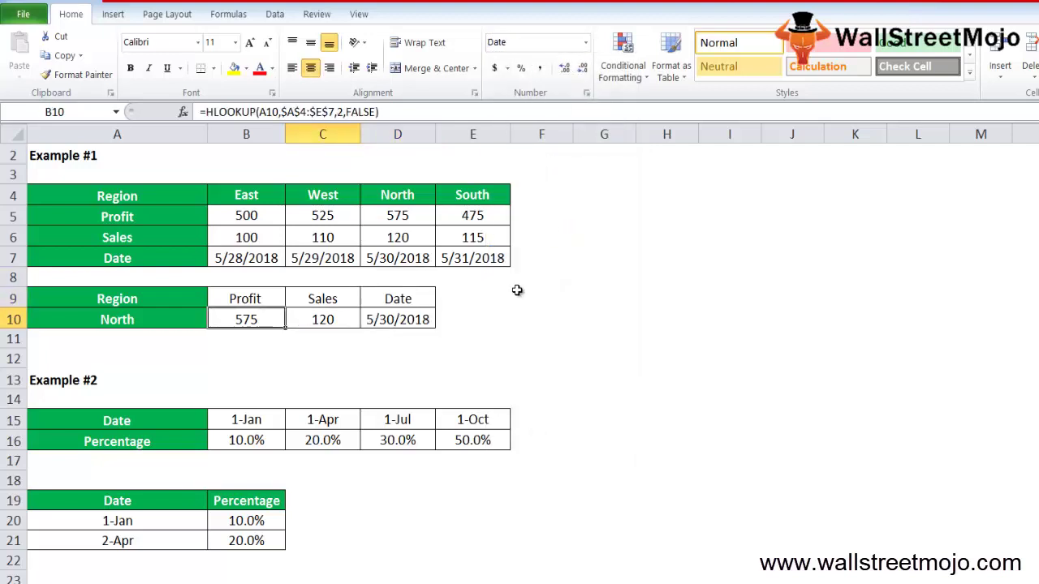
pyautogui.press('F2')
pyautogui.press('Escape')
pyautogui.press('Up')
pyautogui.press('Up')
pyautogui.press('Up')
pyautogui.press('Up')
pyautogui.press('Up')
pyautogui.press('Right')
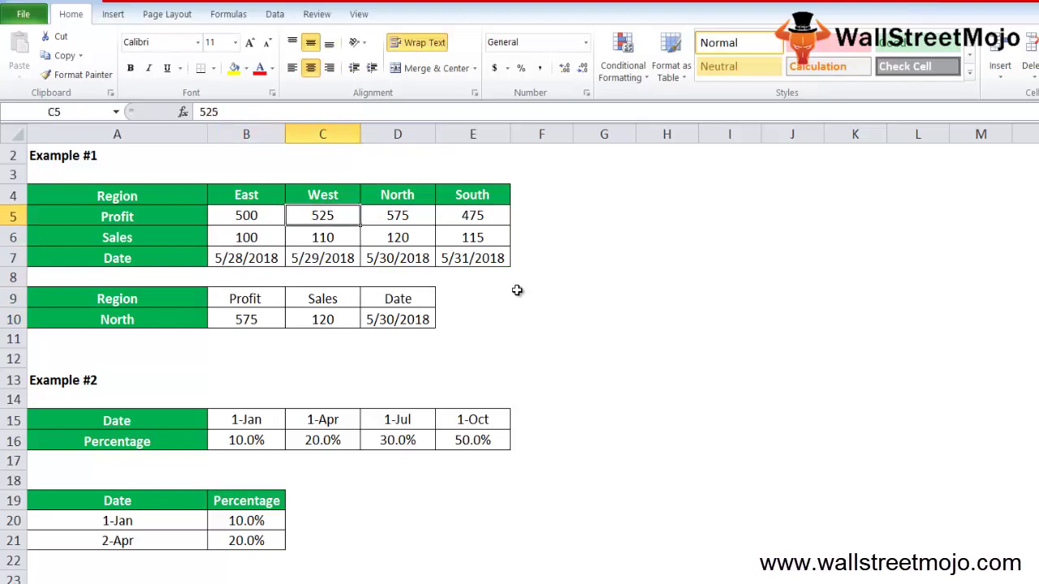
pyautogui.press('Right')
pyautogui.press('Down')
pyautogui.press('Down')
pyautogui.press('Down')
pyautogui.press('Up')
pyautogui.press('Up')
pyautogui.press('Down')
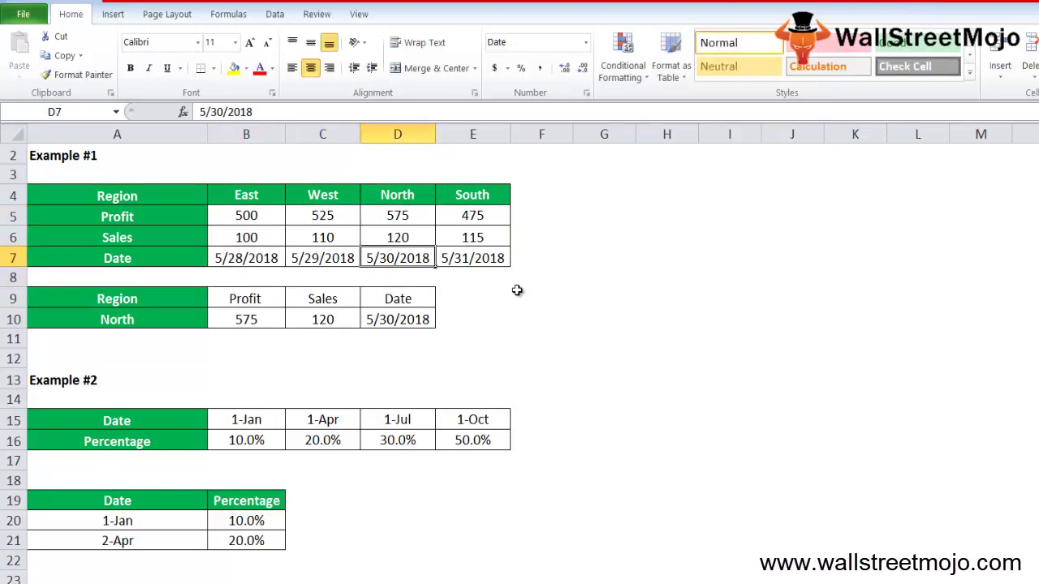
pyautogui.press('Up')
pyautogui.press('Up')
pyautogui.press('Up')
pyautogui.press('Down')
pyautogui.hotkey('shift', 'Down')
pyautogui.press('Up')
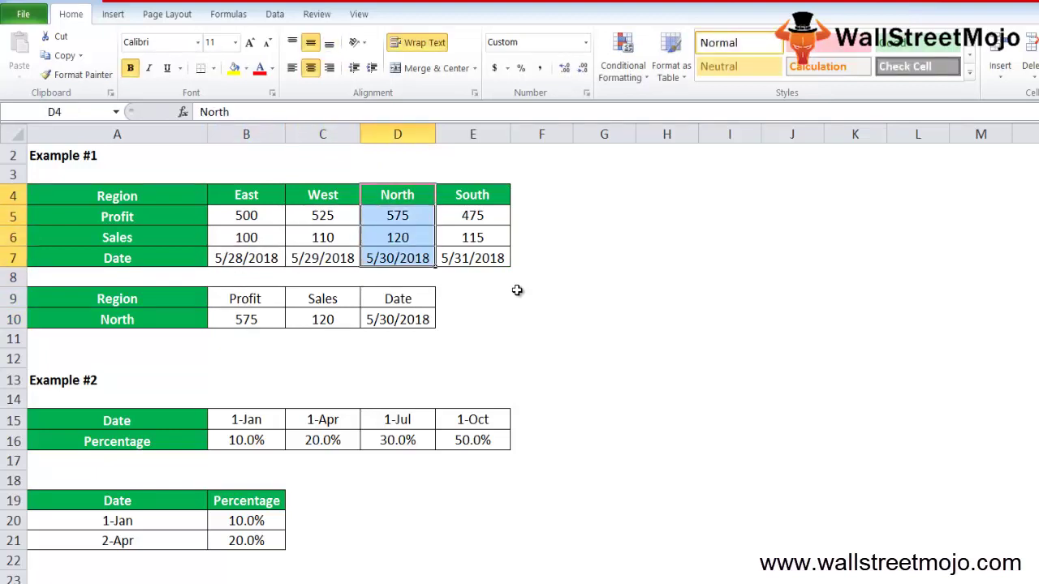
pyautogui.press('Down')
pyautogui.press('Up')
pyautogui.press('Down')
pyautogui.press('Down')
pyautogui.press('Down')
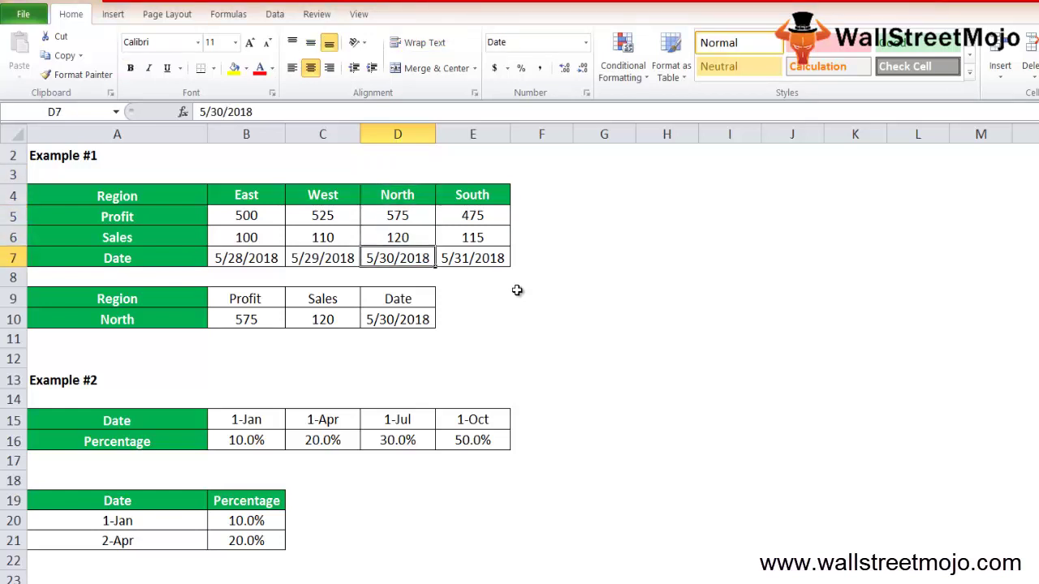
# Examine the dates and percentages in the Example #2 source table, B15:E16
pyautogui.press('Down')
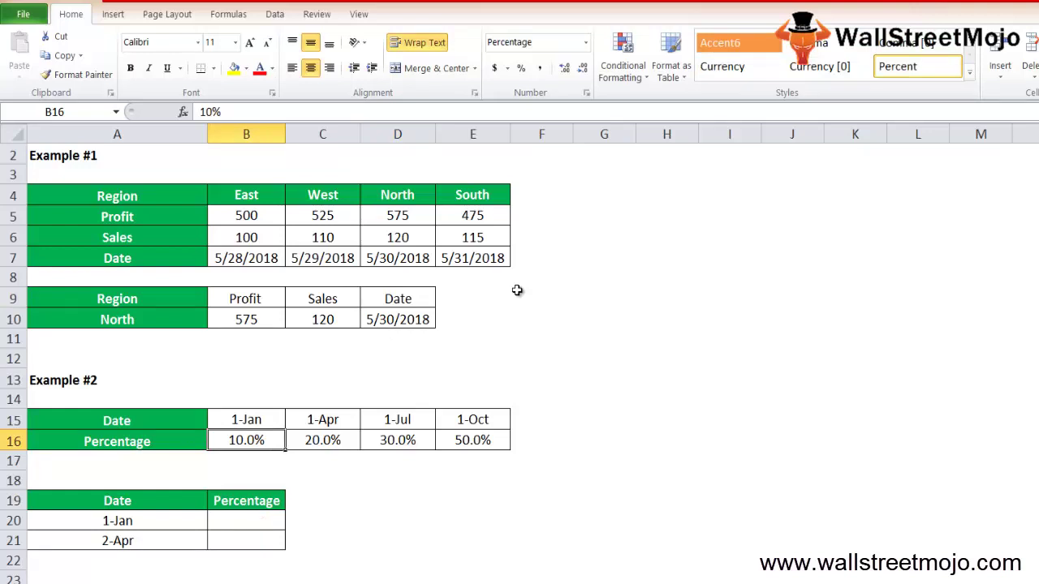
pyautogui.press('Up')
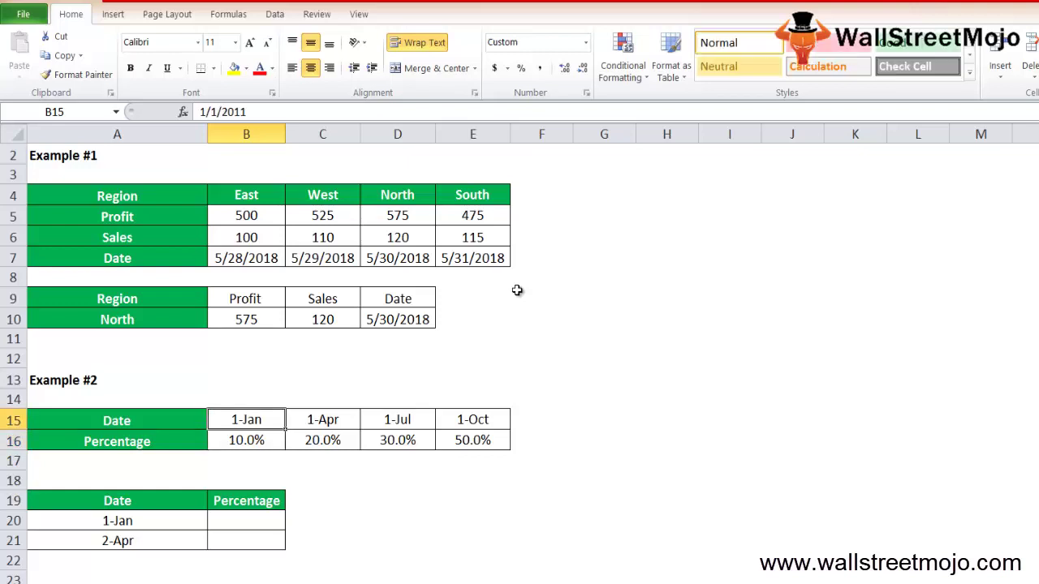
pyautogui.hotkey('shift', 'Down')
pyautogui.hotkey('shift', 'Right')
pyautogui.hotkey('shift', 'Right')
pyautogui.hotkey('shift', 'Right')
pyautogui.press('Down')
pyautogui.press('Down')
pyautogui.press('Down')
pyautogui.press('Down')
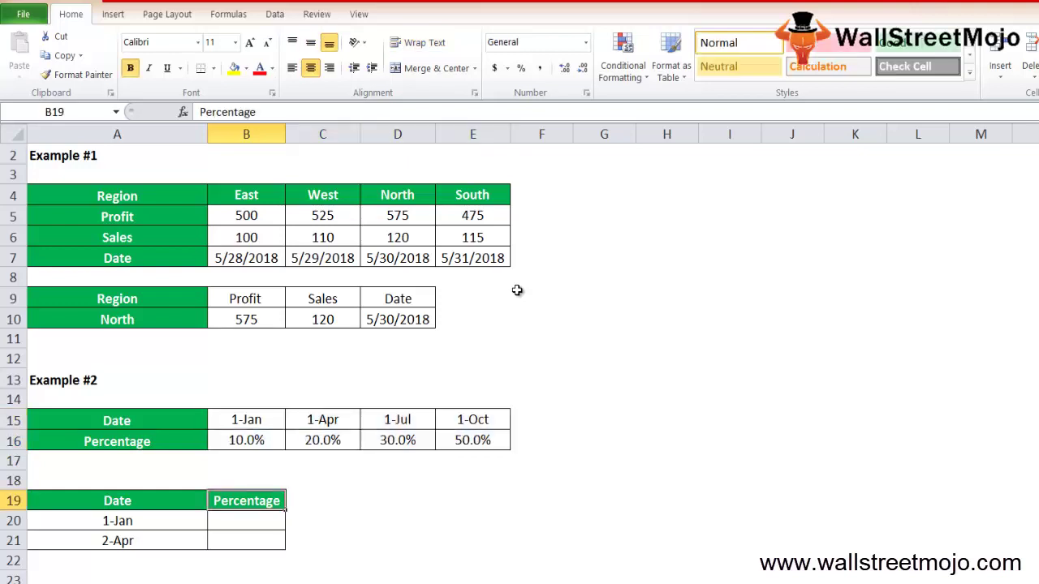
# Examine the Example #2 result table, including the lookup dates in A20 and A21 and the Percentage column
pyautogui.press('Up')
pyautogui.press('Up')
pyautogui.press('Up')
pyautogui.press('Up')
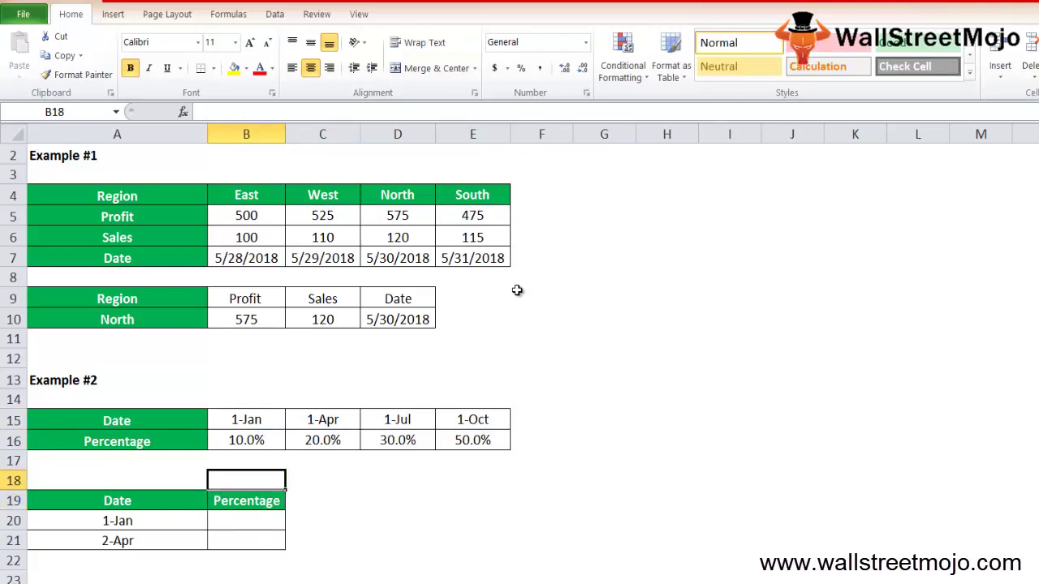
pyautogui.press('Down')
pyautogui.press('Down')
pyautogui.press('Down')
pyautogui.press('Down')
pyautogui.press('Down')
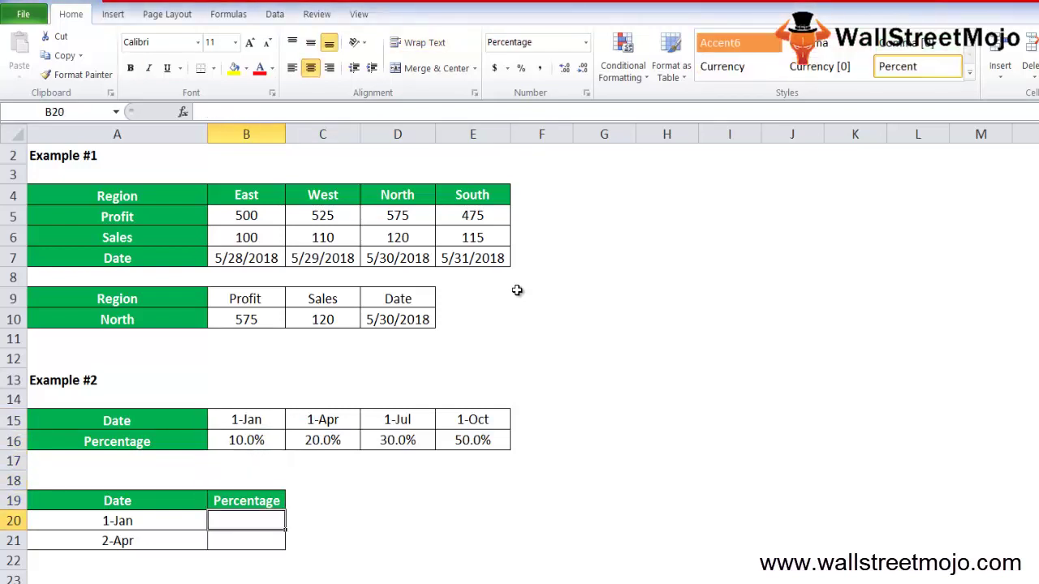
pyautogui.press('Down')
pyautogui.press('Left')
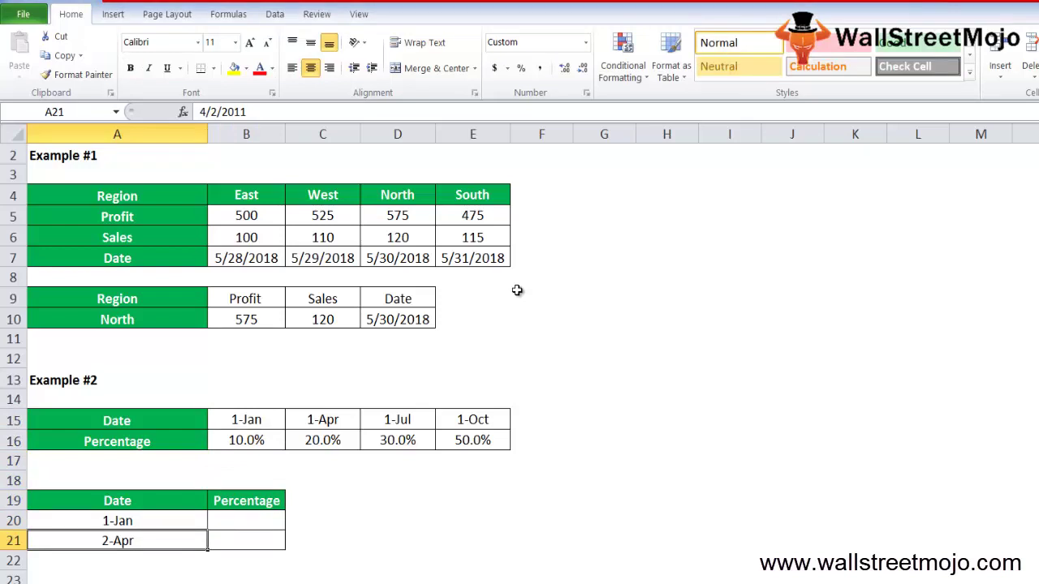
pyautogui.press('Up')
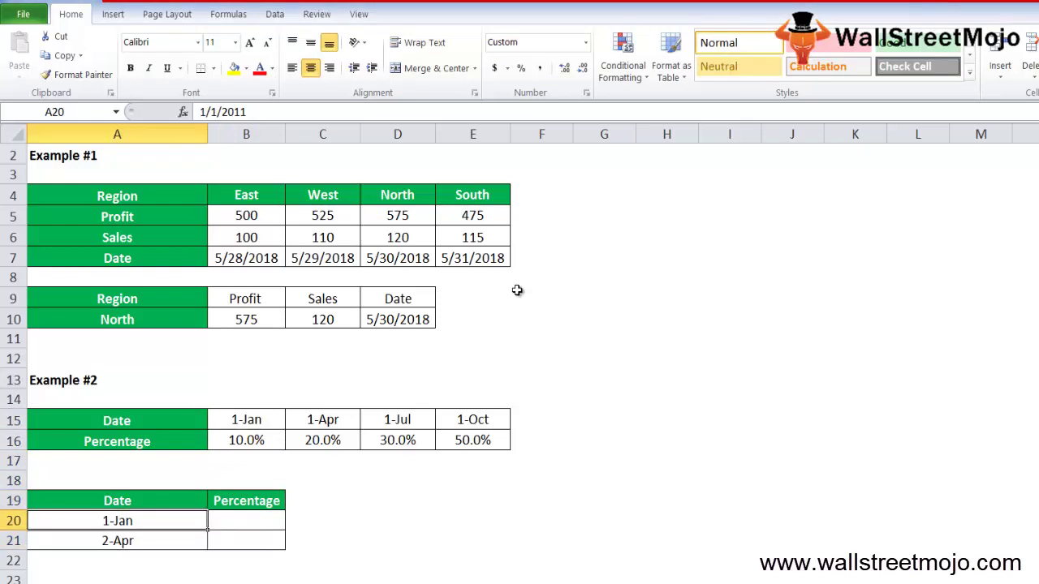
# Start an HLOOKUP formula in B20 with the date cell A20 as the lookup value
pyautogui.press('Right')
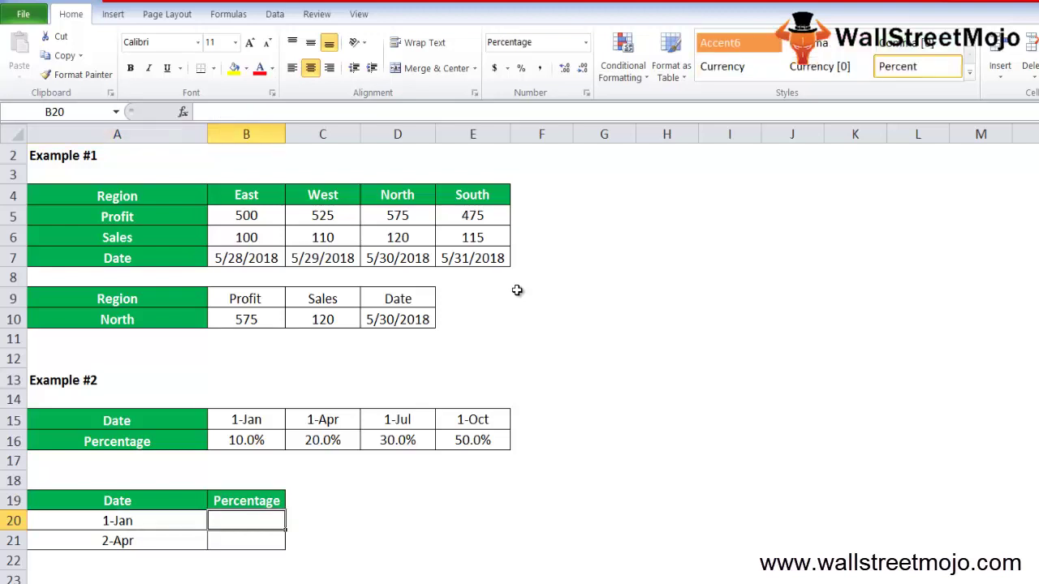
pyautogui.write('=HLOOKUP(')
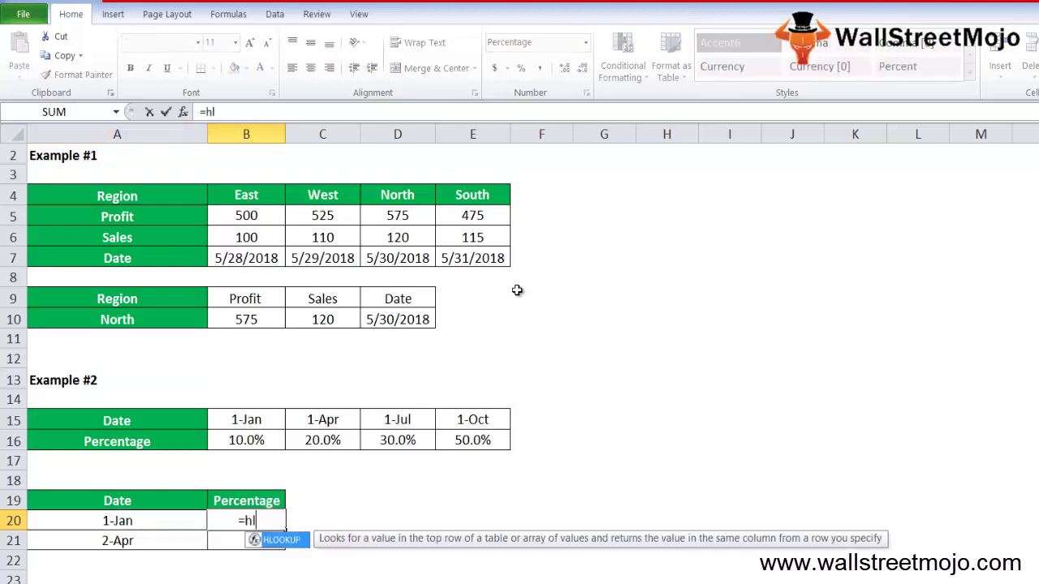
pyautogui.press('Left')
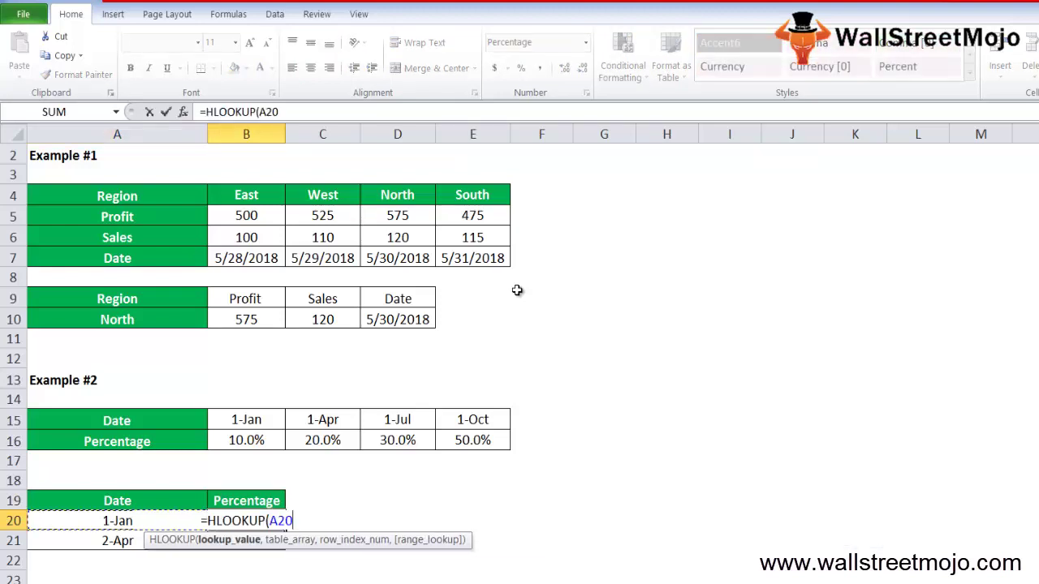
pyautogui.write(',')
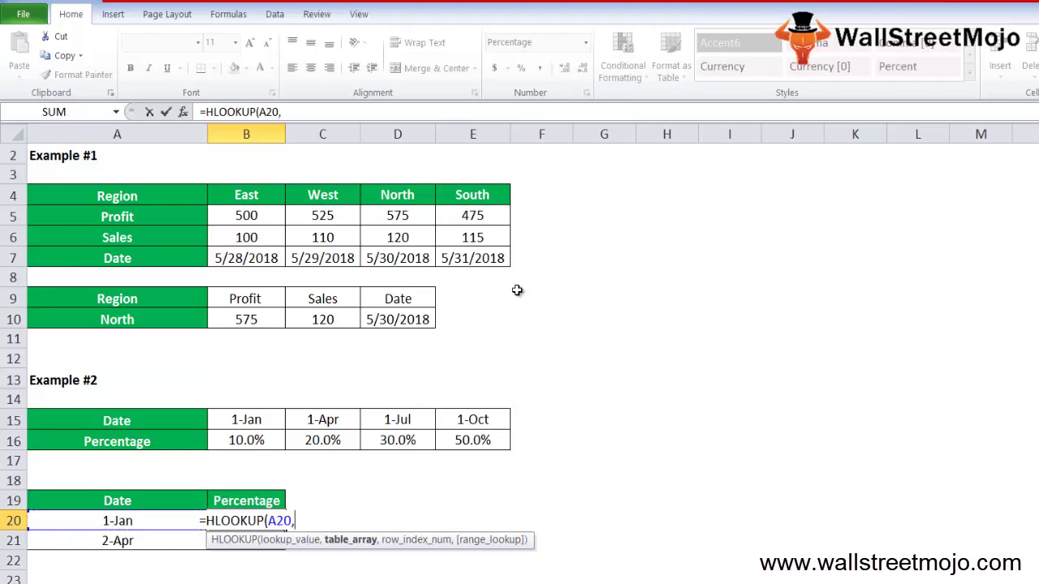
# Set the B20 formula's table array to the Example #2 table range A15:E16
pyautogui.press('Up')
pyautogui.press('Up')
pyautogui.press('Up')
pyautogui.press('Up')
pyautogui.press('Up')
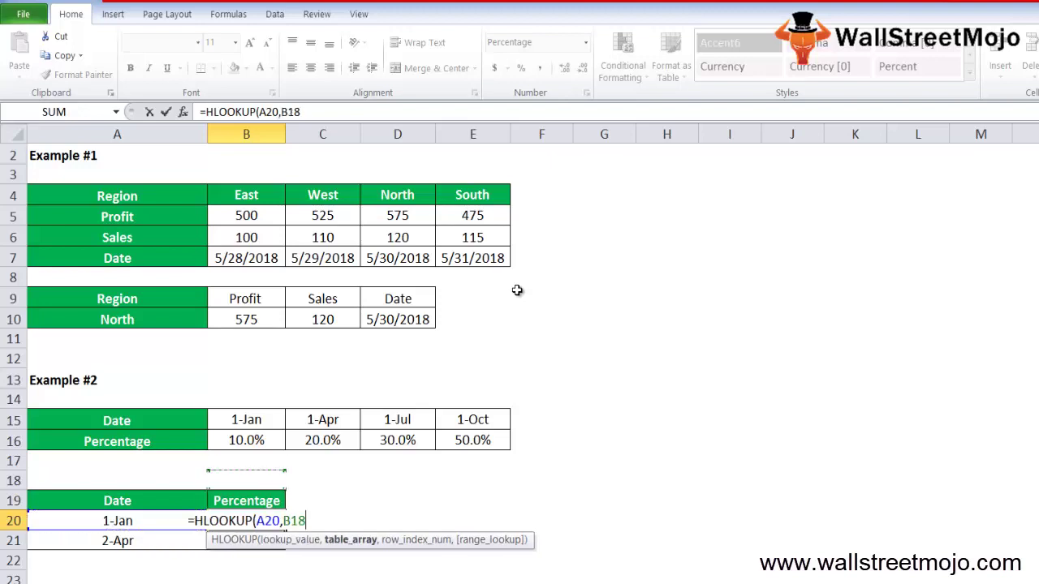
pyautogui.press('Left')
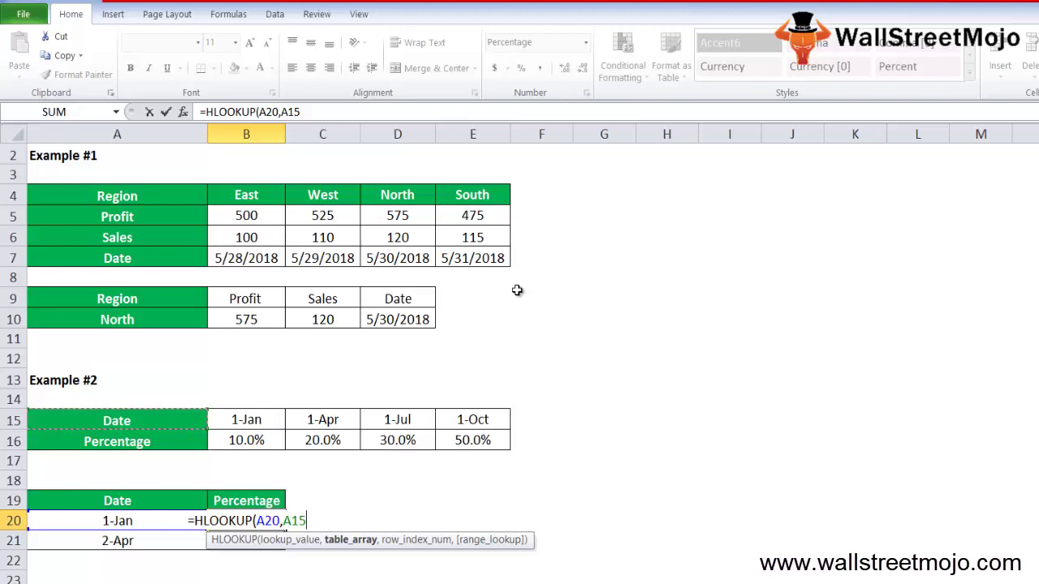
pyautogui.hotkey('shift', 'Down')
pyautogui.hotkey('shift', 'Right')
pyautogui.hotkey('shift', 'Right')
pyautogui.hotkey('shift', 'Right')
pyautogui.hotkey('shift', 'Right')
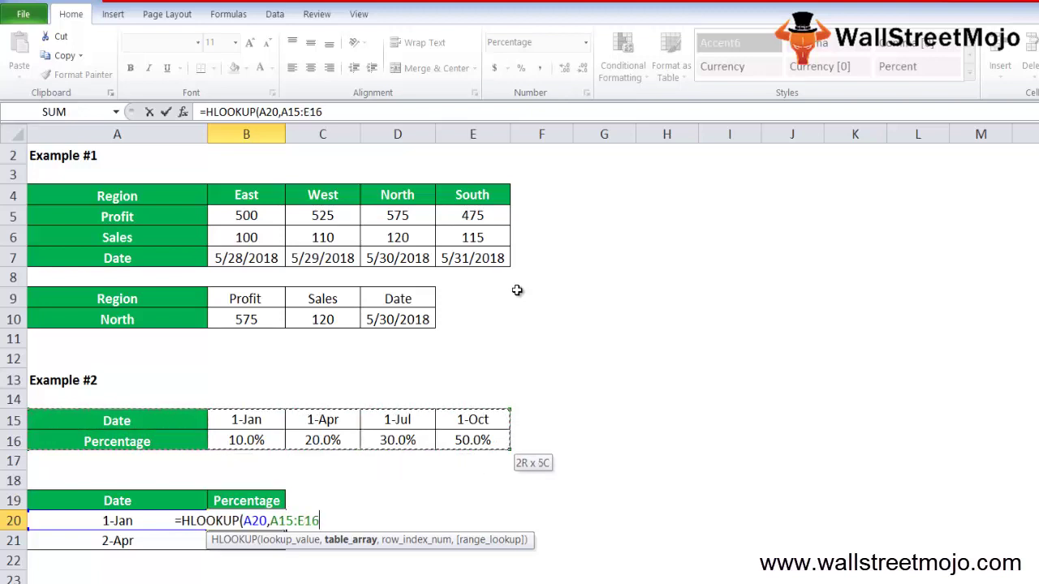
pyautogui.write(',')
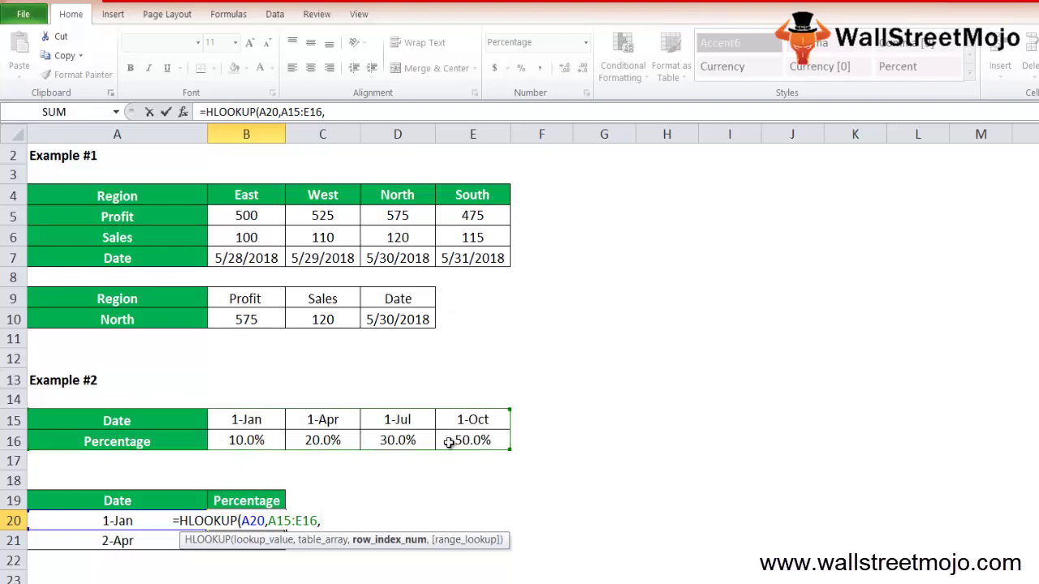
# Complete the B20 formula with row index 2 and 0 for an exact match, and review it
pyautogui.write('2,0)')
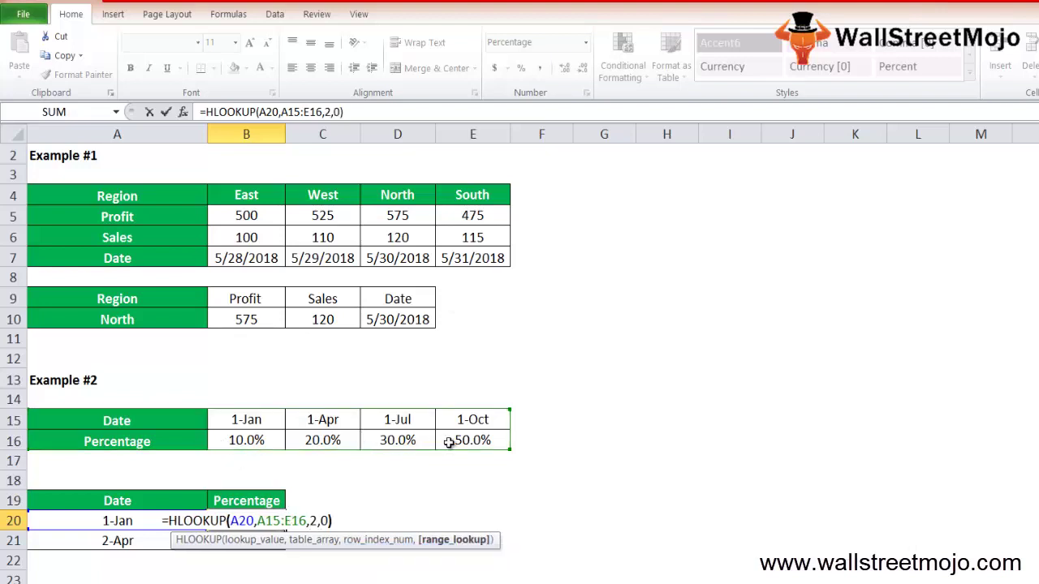
pyautogui.press('Return')
pyautogui.press('Up')
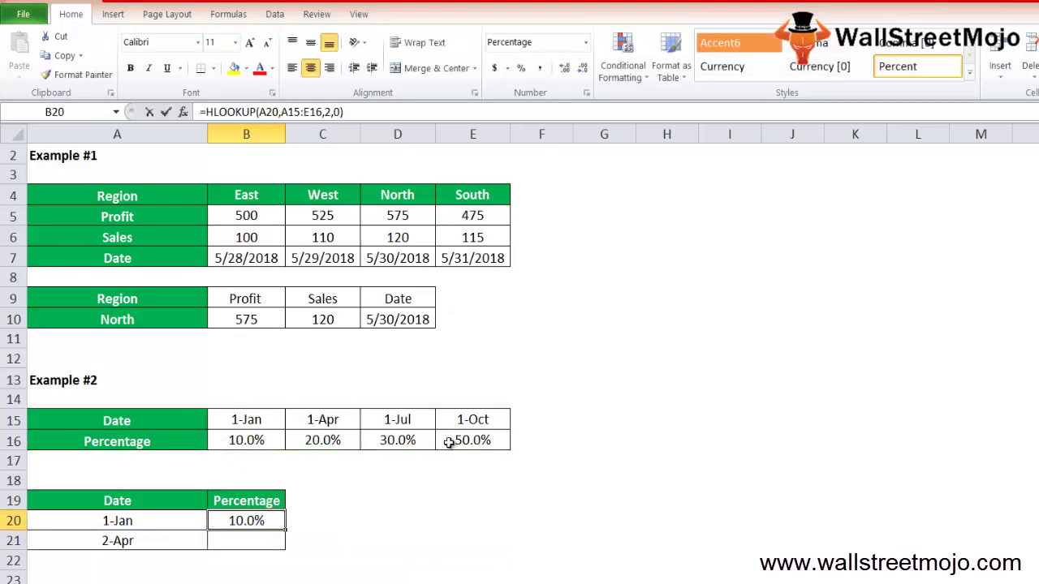
pyautogui.press('F2')
pyautogui.press('Escape')
# Start an HLOOKUP formula in B21 with the date cell A21 as the lookup value
pyautogui.click(246, 541)
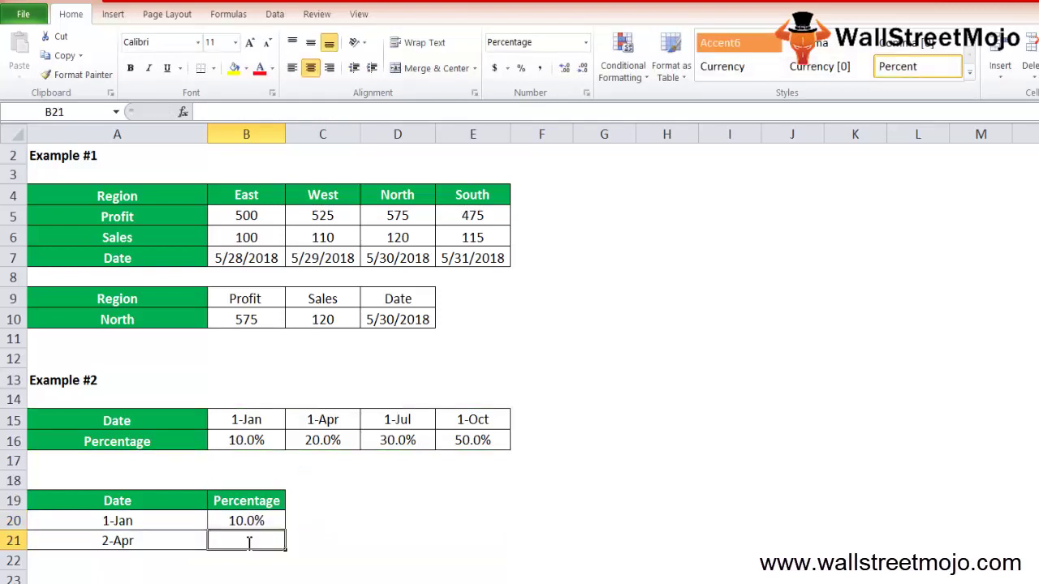
pyautogui.write('=hlo')
pyautogui.press('Tab')
pyautogui.press('Up')
pyautogui.press('Up')
pyautogui.press('Up')
pyautogui.press('Left')
pyautogui.press('Down')
pyautogui.press('Down')
pyautogui.press('Down')
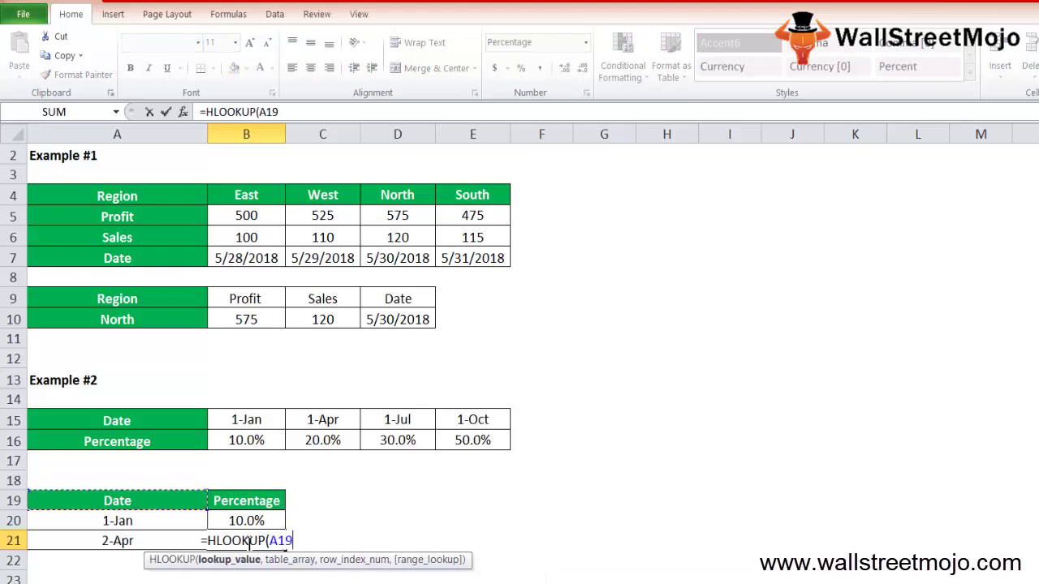
pyautogui.write(',11111')
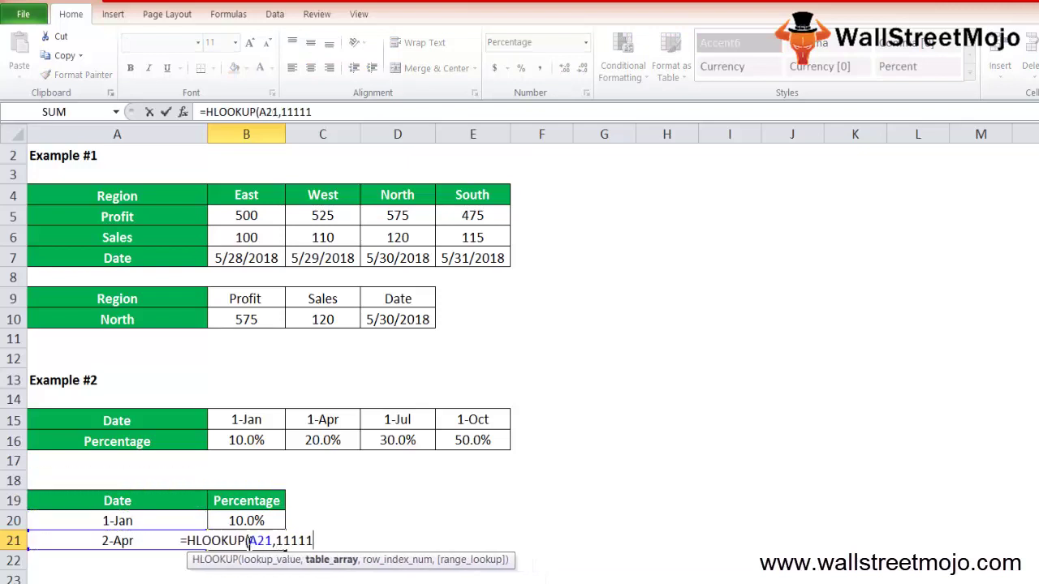
pyautogui.press('BackSpace')
pyautogui.press('BackSpace')
pyautogui.press('BackSpace')
pyautogui.press('BackSpace')
pyautogui.press('BackSpace')
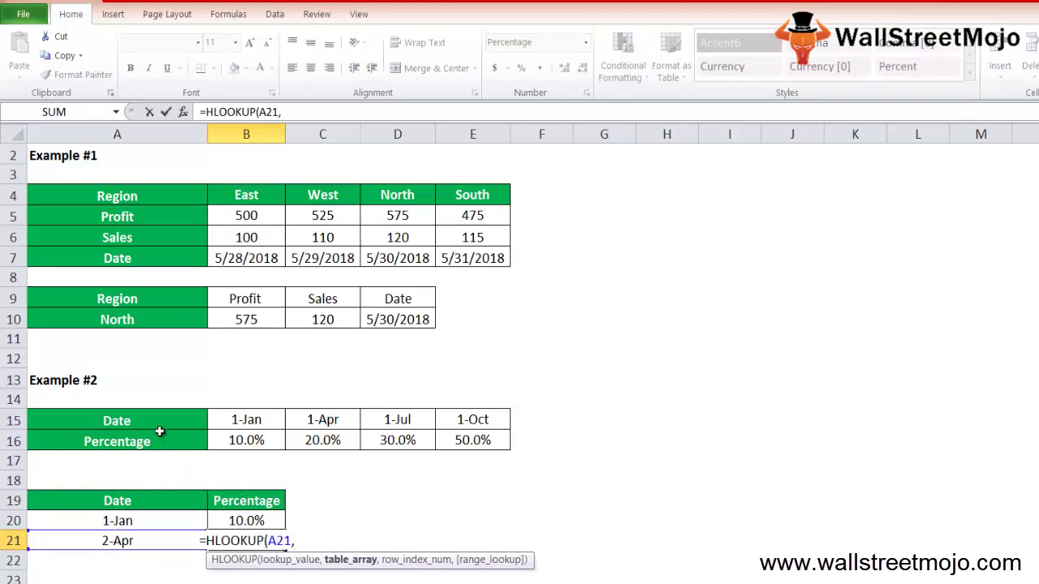
# Complete the B21 formula with table array A15:E16, row index 2 and FALSE for an exact match
pyautogui.moveTo(162, 422); pyautogui.dragTo(487, 443)
pyautogui.write(',')
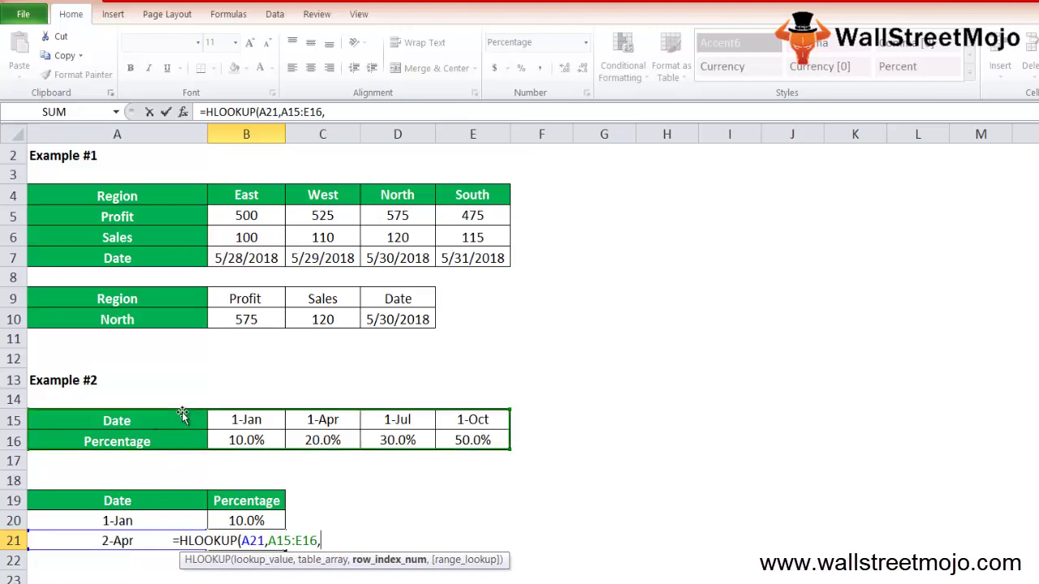
pyautogui.write('2,')
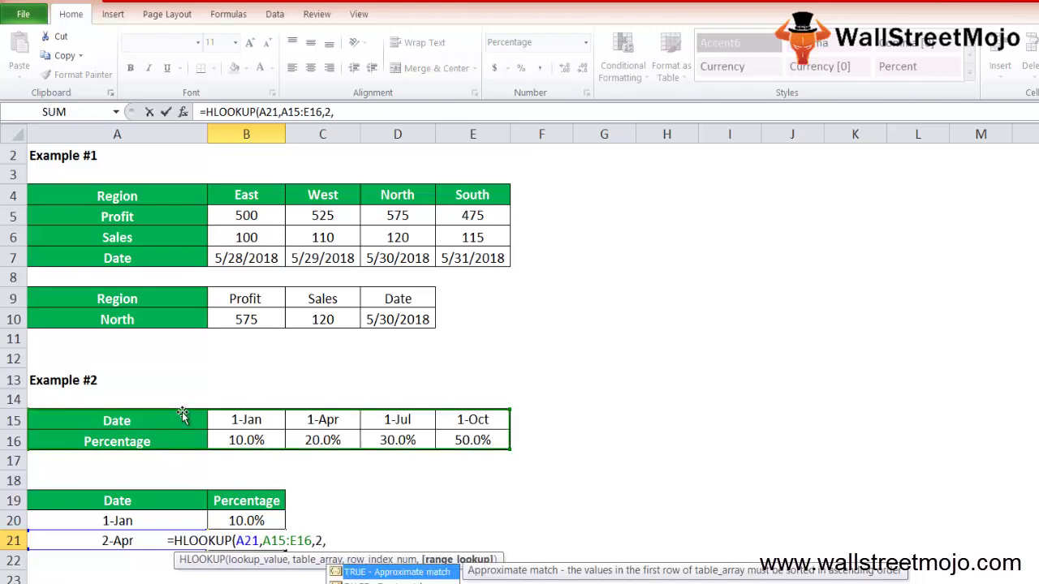
pyautogui.write('FALSE)')
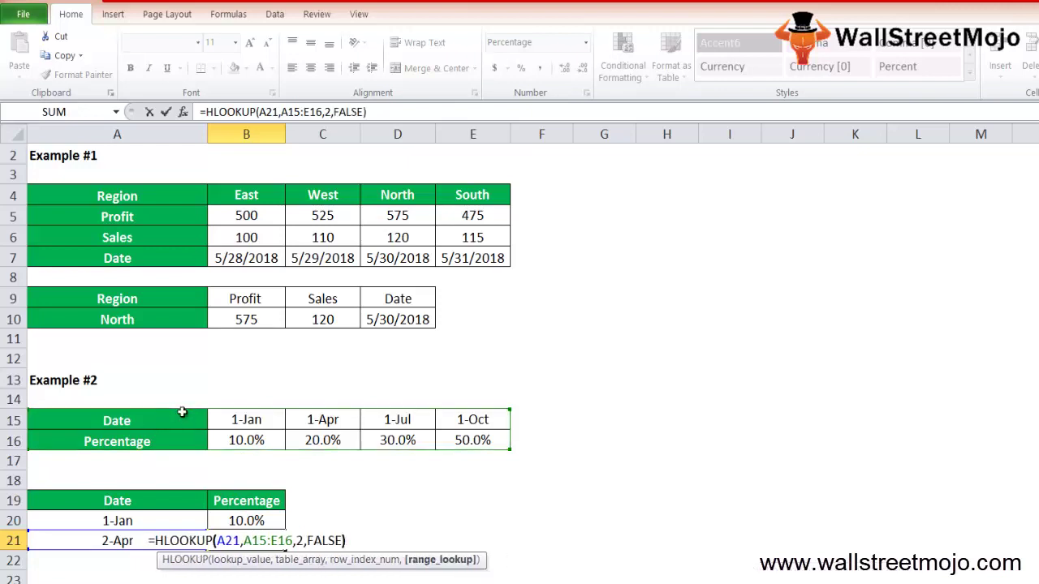
pyautogui.press('Return')
pyautogui.press('Up')
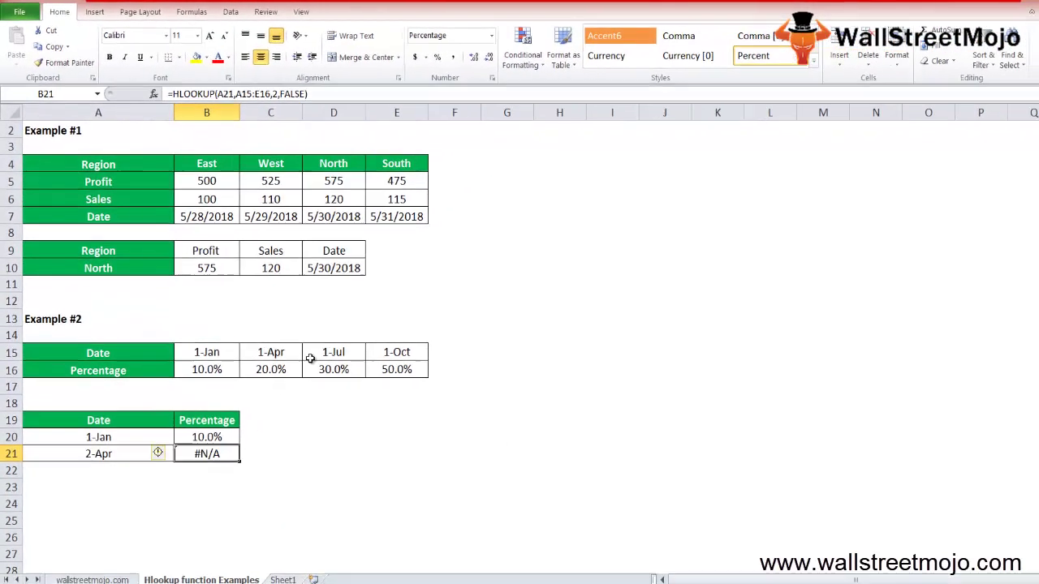
# Change the B21 HLOOKUP formula's range lookup argument to TRUE for an approximate match
pyautogui.press('F2')
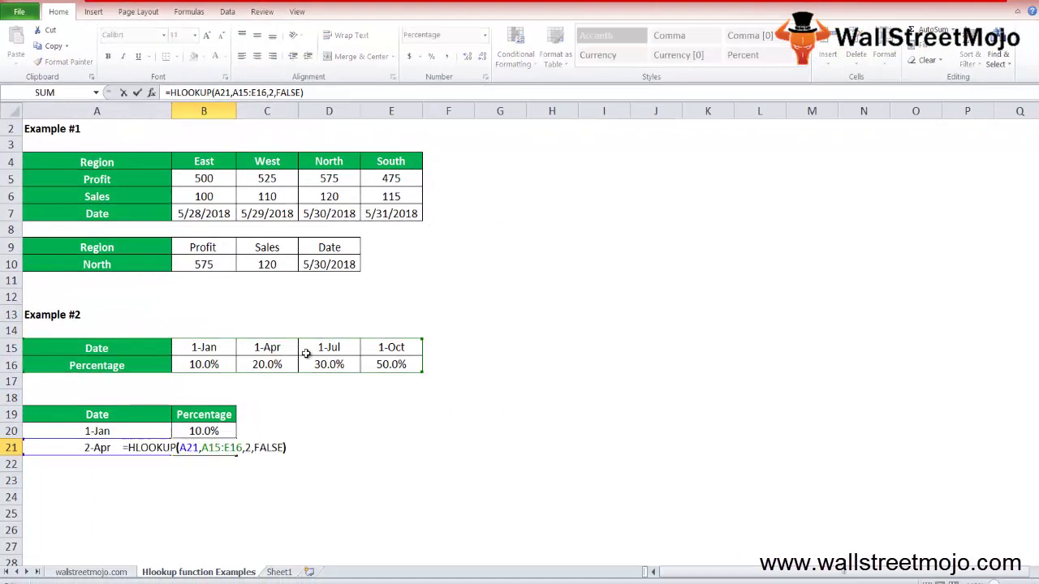
pyautogui.press('Left')
pyautogui.press('BackSpace')
pyautogui.press('BackSpace')
pyautogui.press('BackSpace')
pyautogui.press('BackSpace')
pyautogui.press('BackSpace')
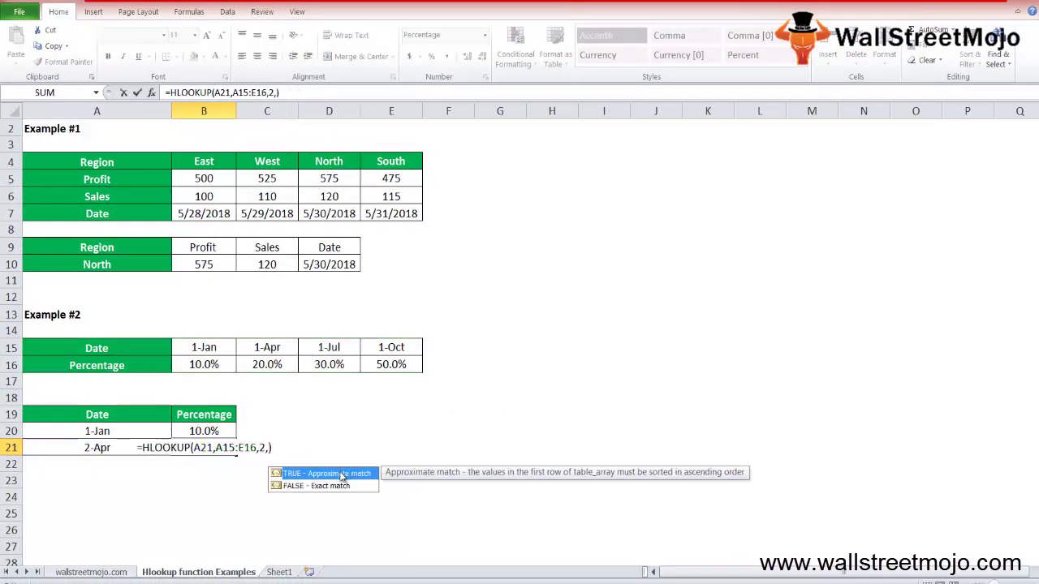
pyautogui.press('Tab')
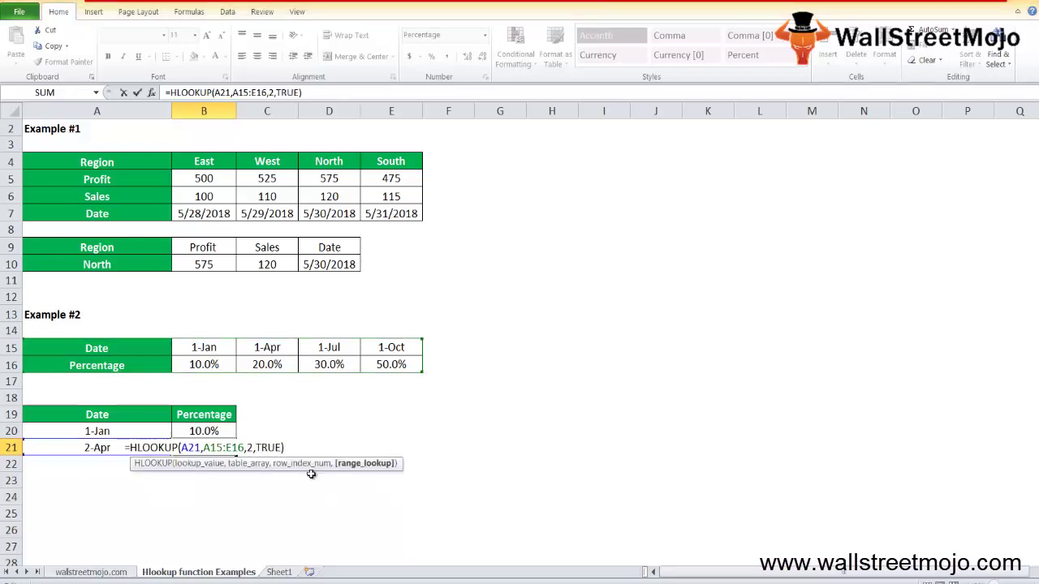
pyautogui.press('Return')
pyautogui.press('Up')
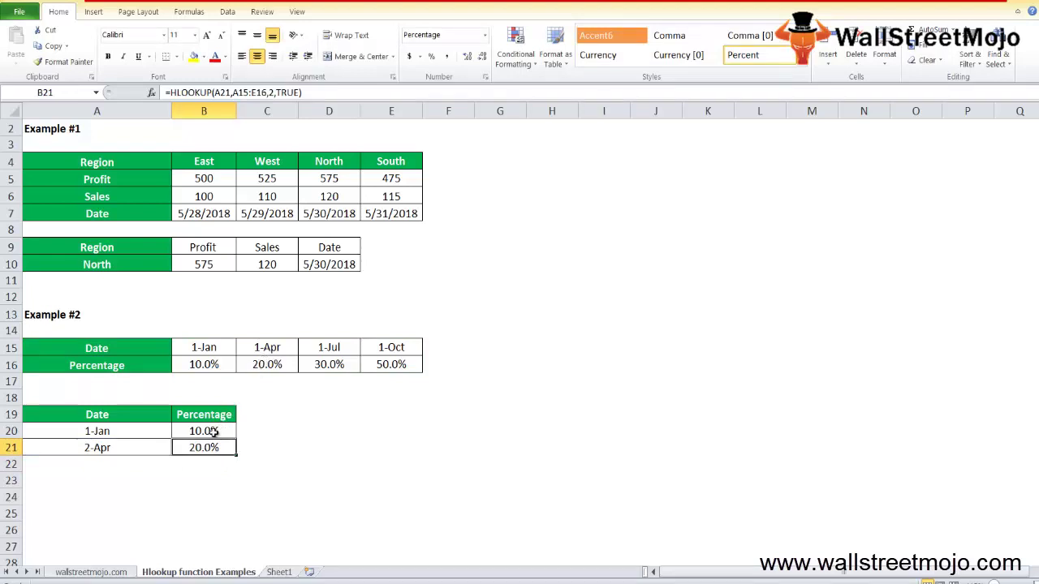
# On Sheet1, enter a * bullet in B33 and the note "Case insensitive" in C33
pyautogui.hotkey('ctrl', 'pagedown')
pyautogui.press('pagedown')
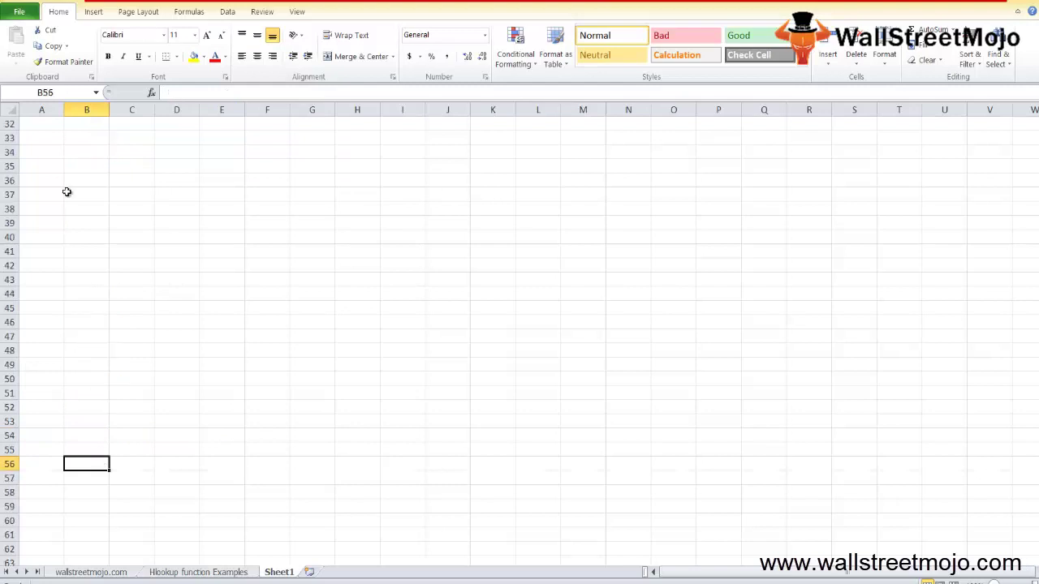
pyautogui.click(88, 140)
pyautogui.write('=')
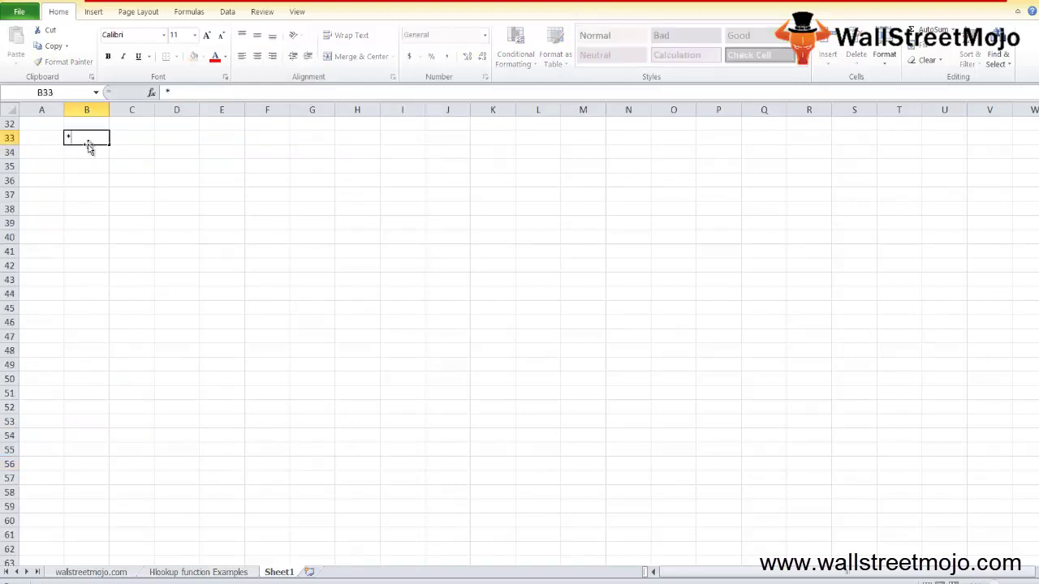
pyautogui.press('Tab')
pyautogui.write('Case')
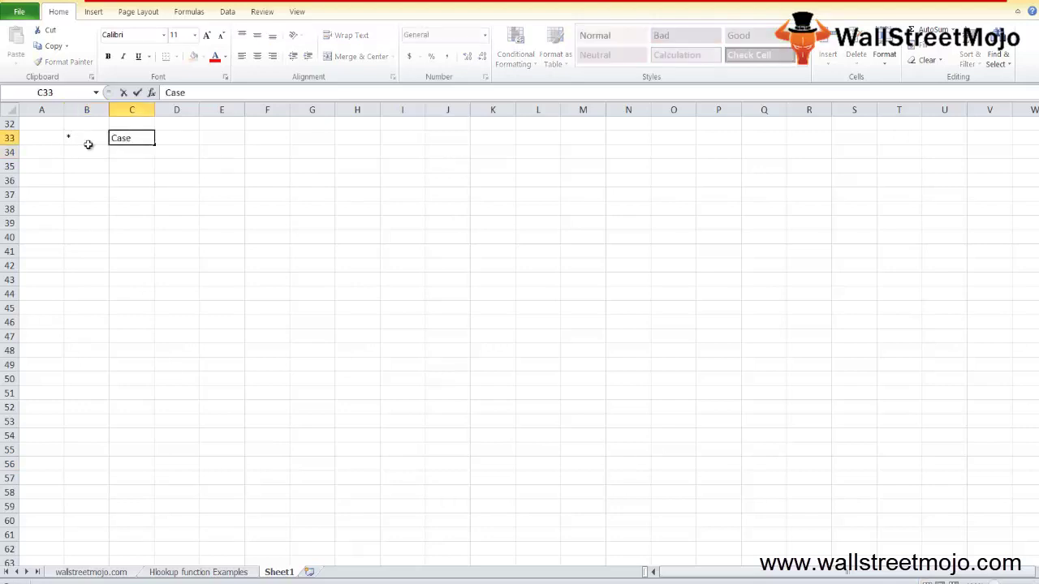
pyautogui.write(' insent')
pyautogui.write('itive')
pyautogui.press('Return')
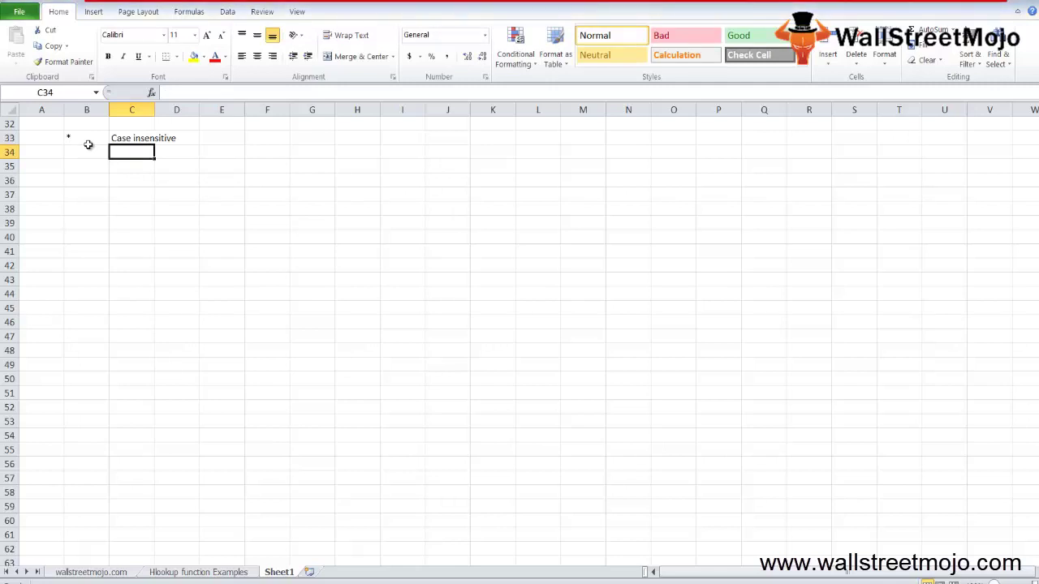
# Add a second * bullet in B34 with the wildcard characters "*?" beside it in C34
pyautogui.click(89, 147)
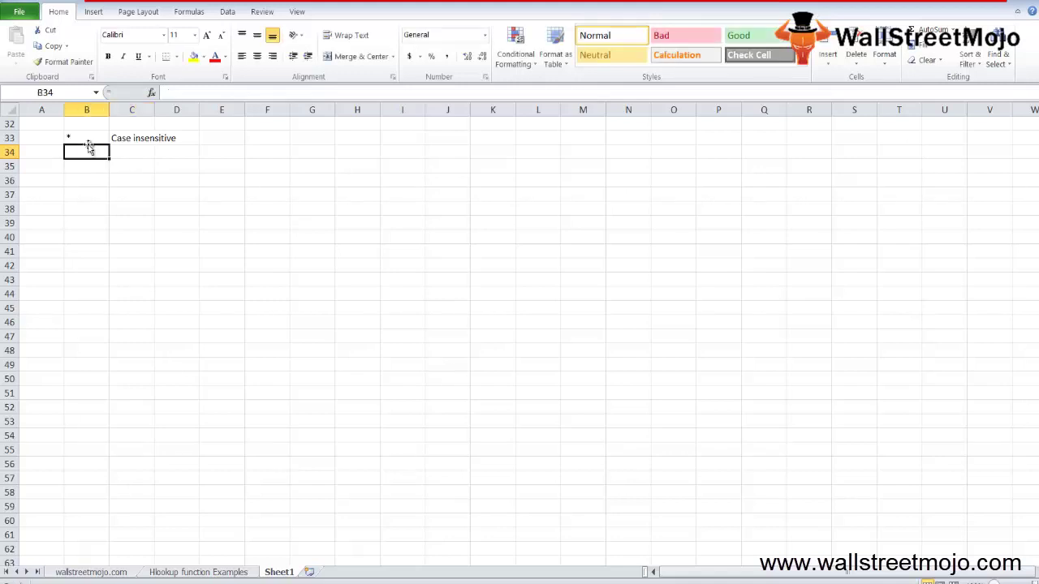
pyautogui.write('=')
pyautogui.press('BackSpace')
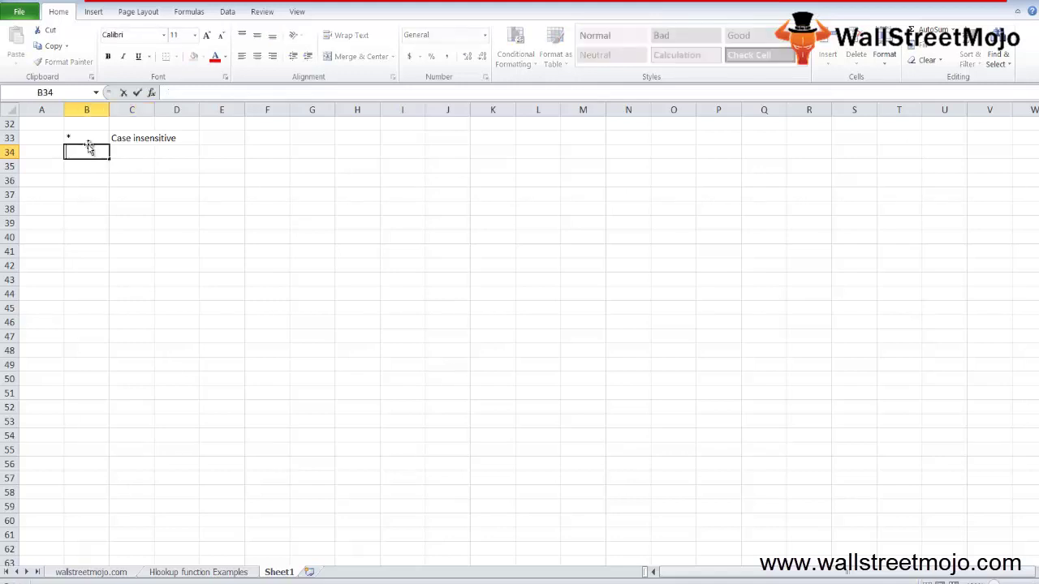
pyautogui.write('*')
pyautogui.press('Return')
pyautogui.press('Up')
pyautogui.press('Right')
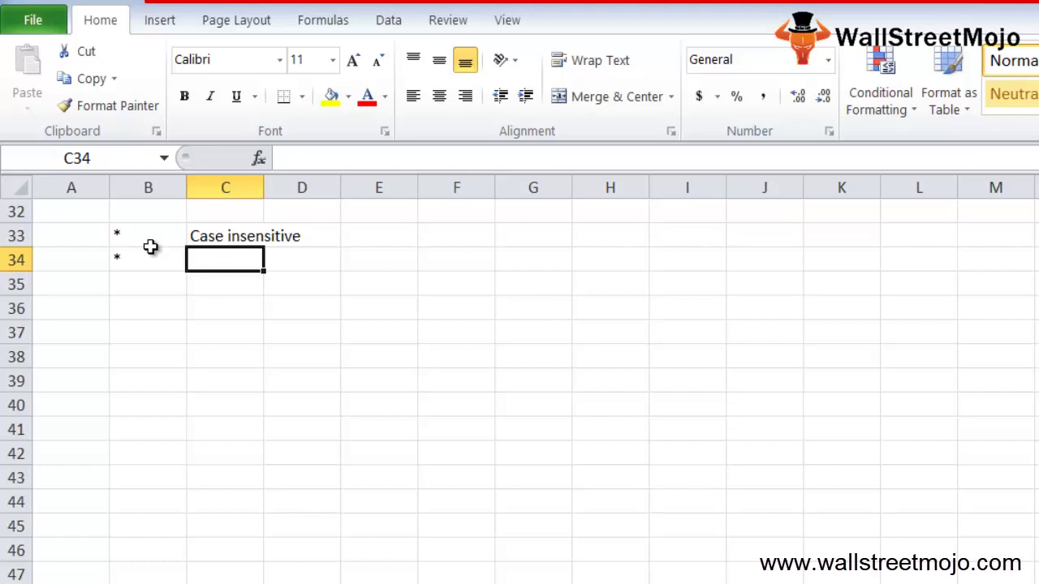
pyautogui.write('*')
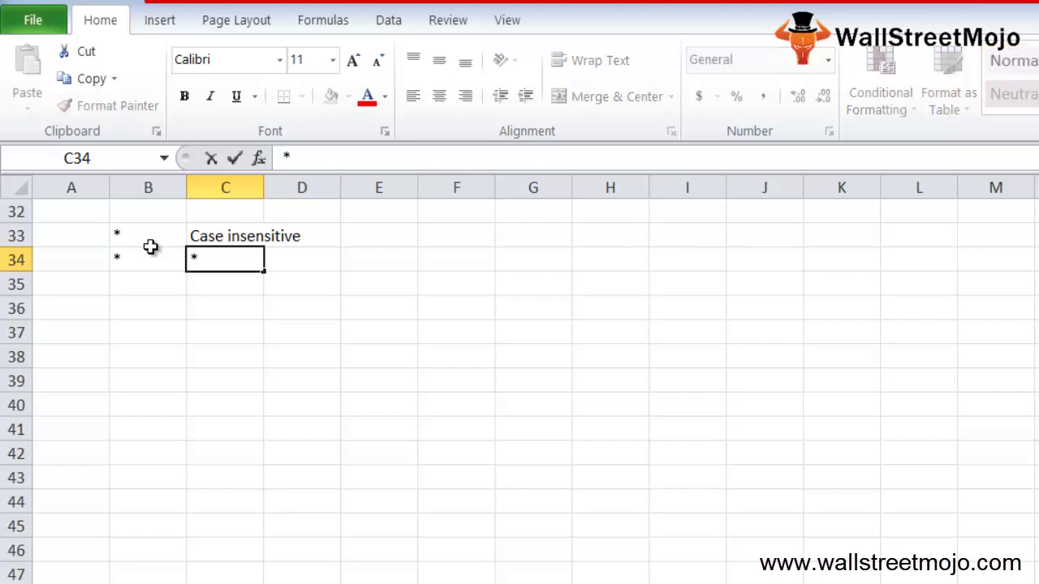
pyautogui.write('?')
pyautogui.press('Return')
# Enter the first error note "1. N/A" in B36, leaving row 35 blank
pyautogui.press('Return')
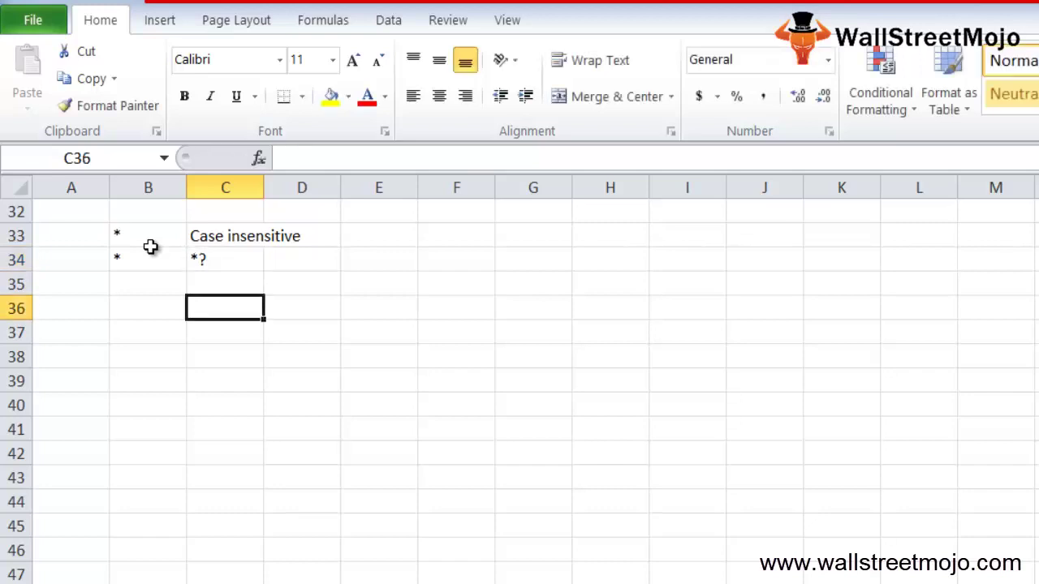
pyautogui.press('Return')
pyautogui.press('Return')
pyautogui.press('Return')
pyautogui.press('Left')
pyautogui.press('Up')
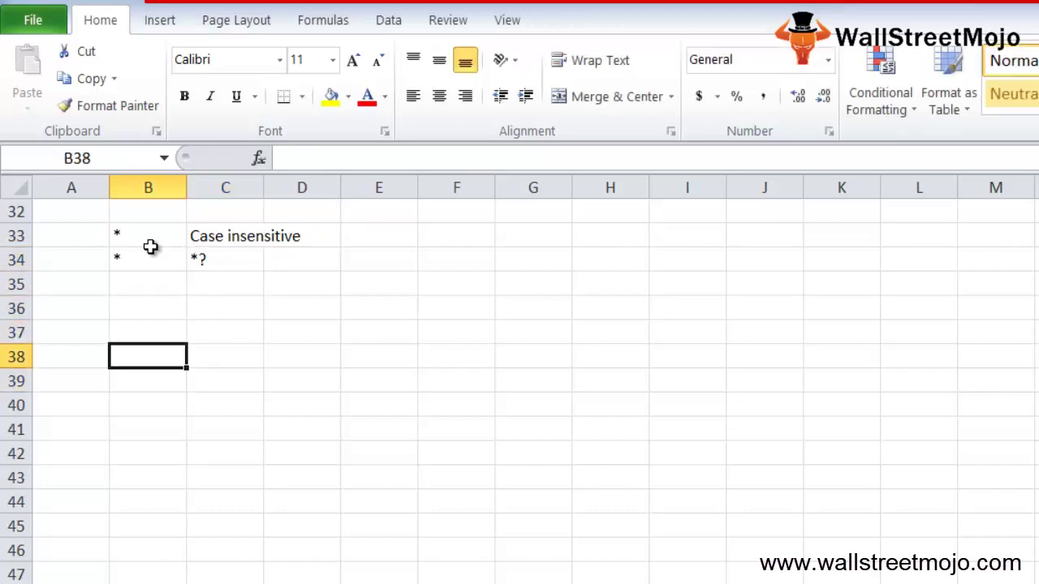
pyautogui.press('Up')
pyautogui.press('Up')
pyautogui.write('1. N/A')
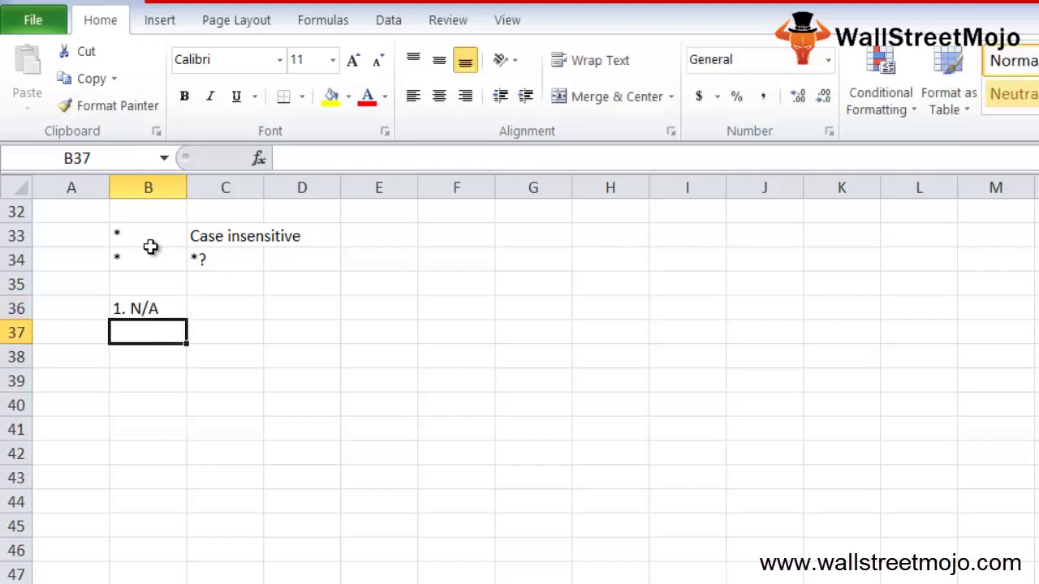
pyautogui.press('Up')
pyautogui.press('Right')
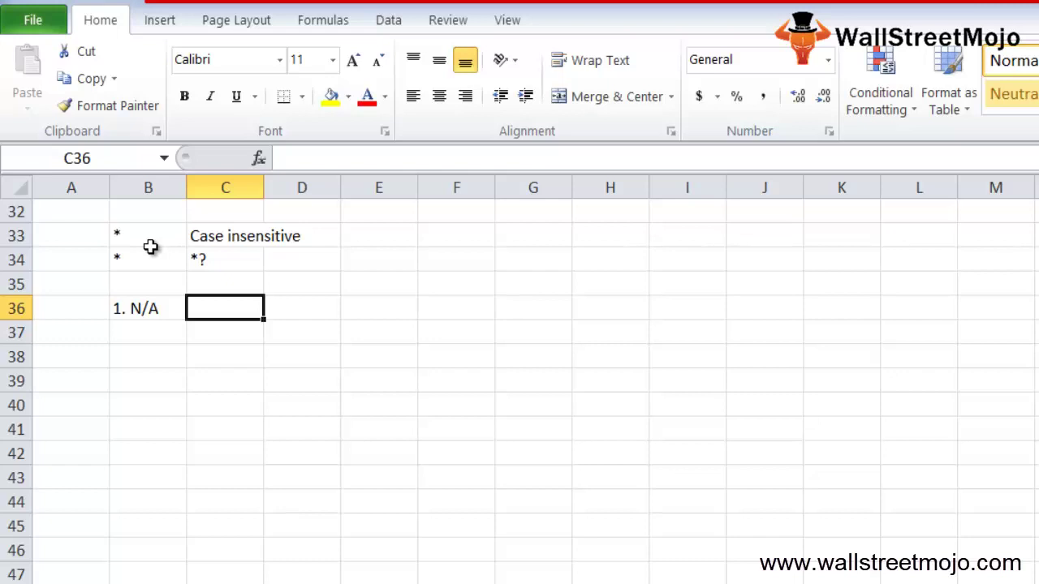
# Enter the second error note "2. Value" in B37 and its condition "<1" in B38
pyautogui.press('Left')
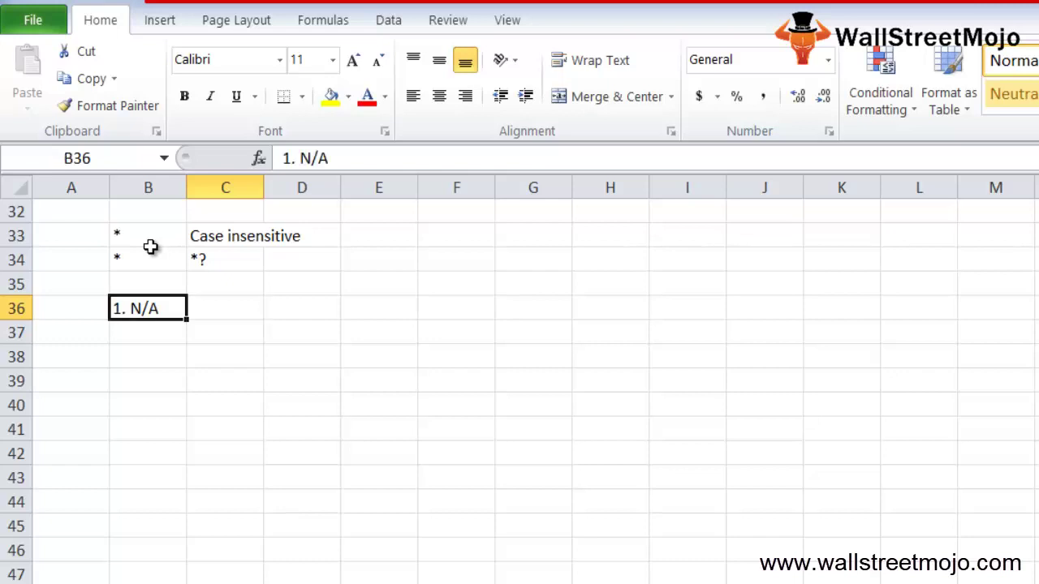
pyautogui.press('Down')
pyautogui.write('2. Vaul')
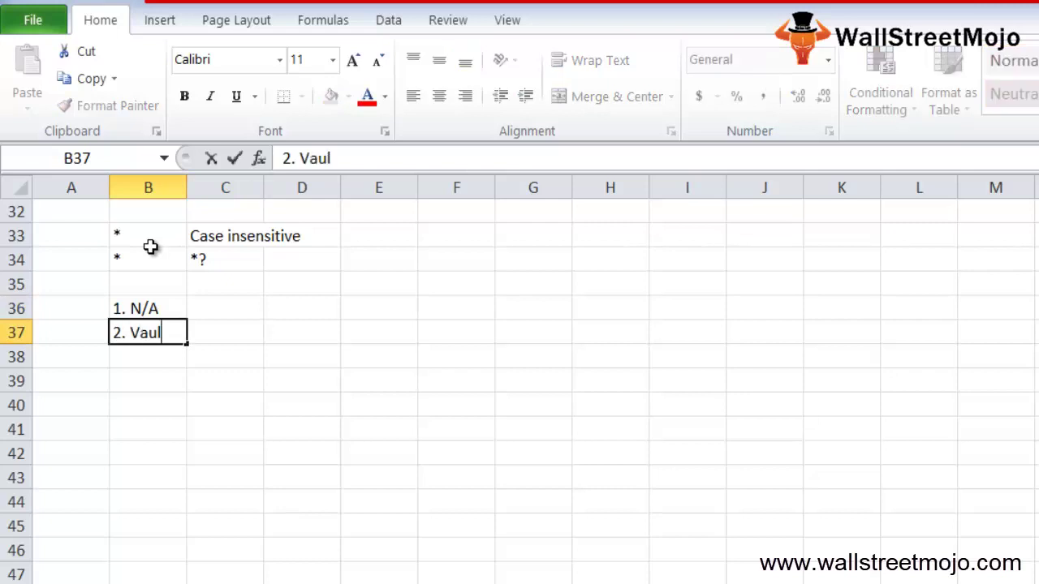
pyautogui.press('BackSpace')
pyautogui.press('BackSpace')
pyautogui.write('lue')
pyautogui.press('Return')
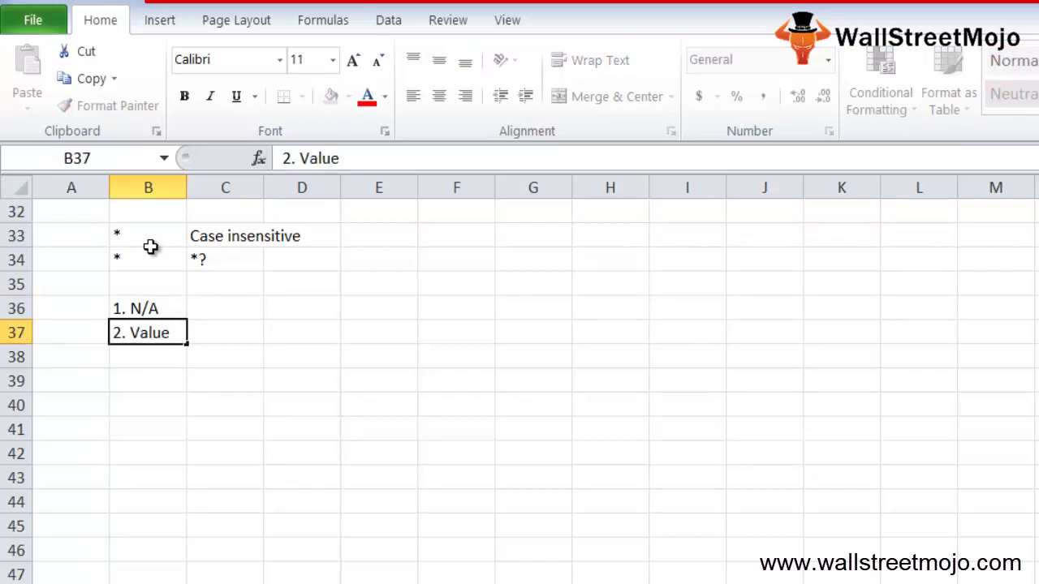
pyautogui.write('<1')
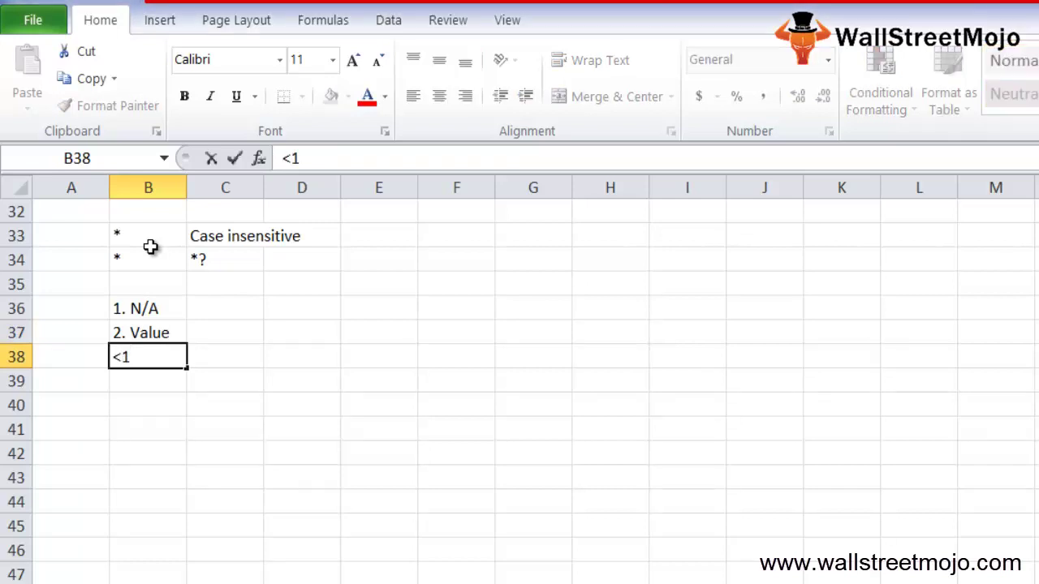
pyautogui.press('Return')
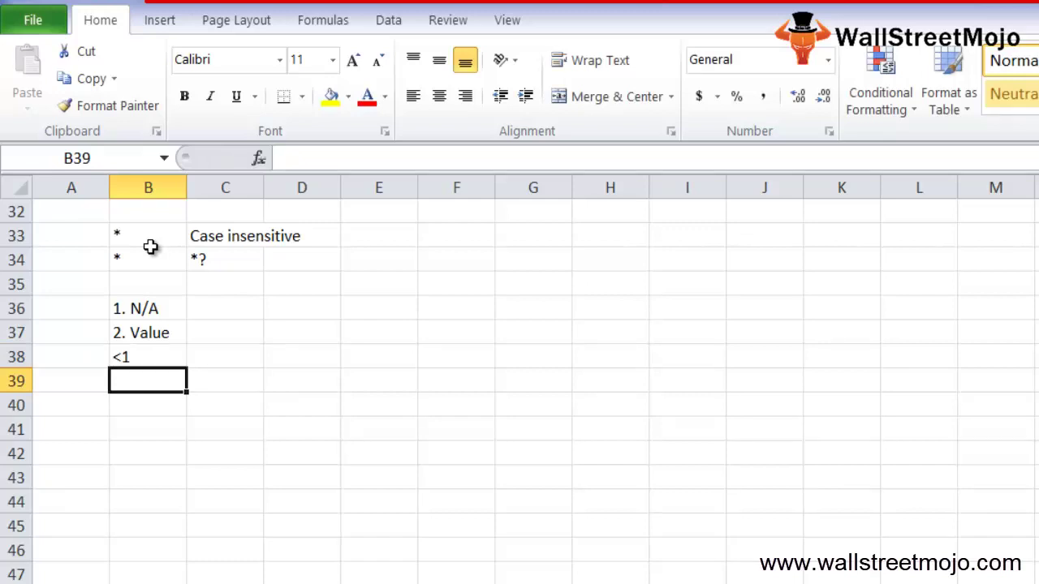
# Enter the third error note "3. REF error" in B40, leaving row 39 blank
pyautogui.press('Return')
pyautogui.write('3. ')
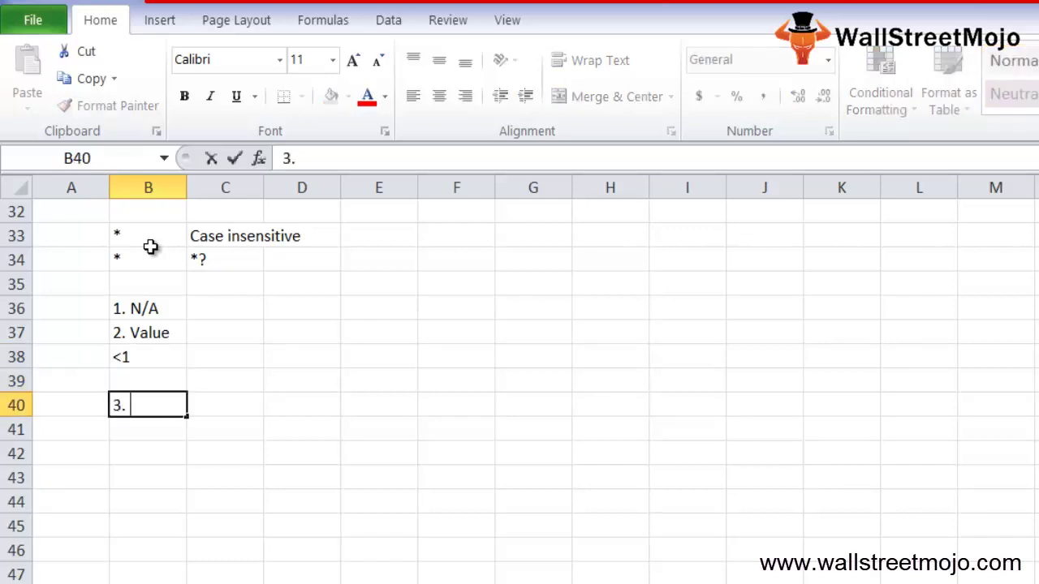
pyautogui.write('REF error')
pyautogui.press('Return')
pyautogui.press('Up')
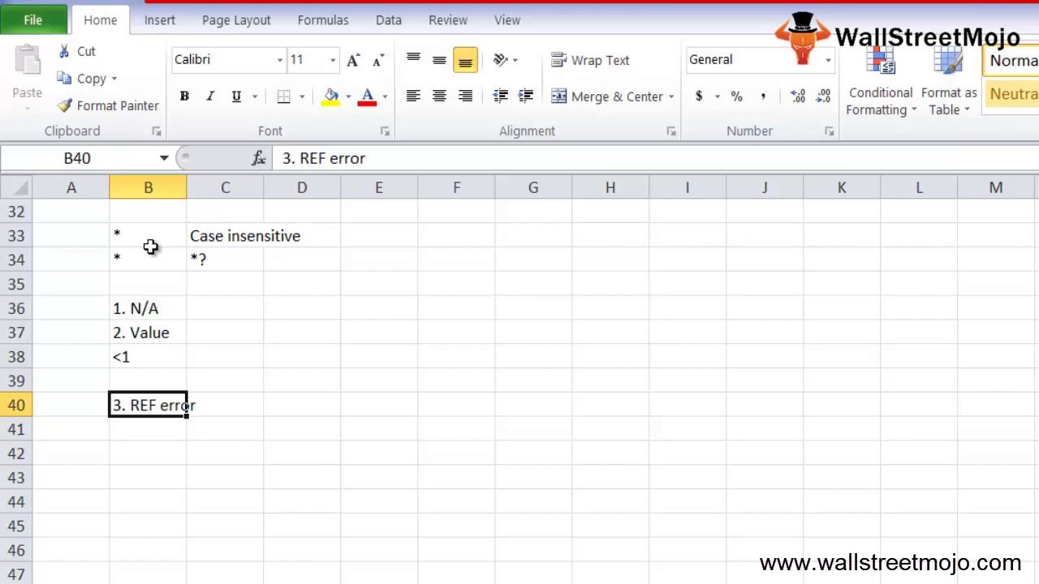
# Add the note "* First match value" in B41 under the REF error entry
pyautogui.press('Return')
pyautogui.write('*')
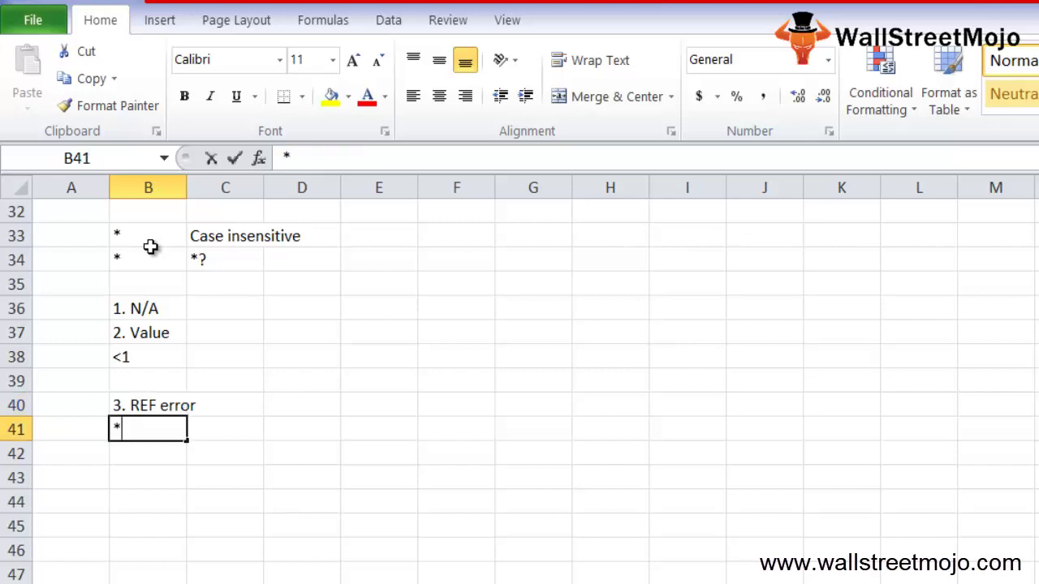
pyautogui.write(' Fir')
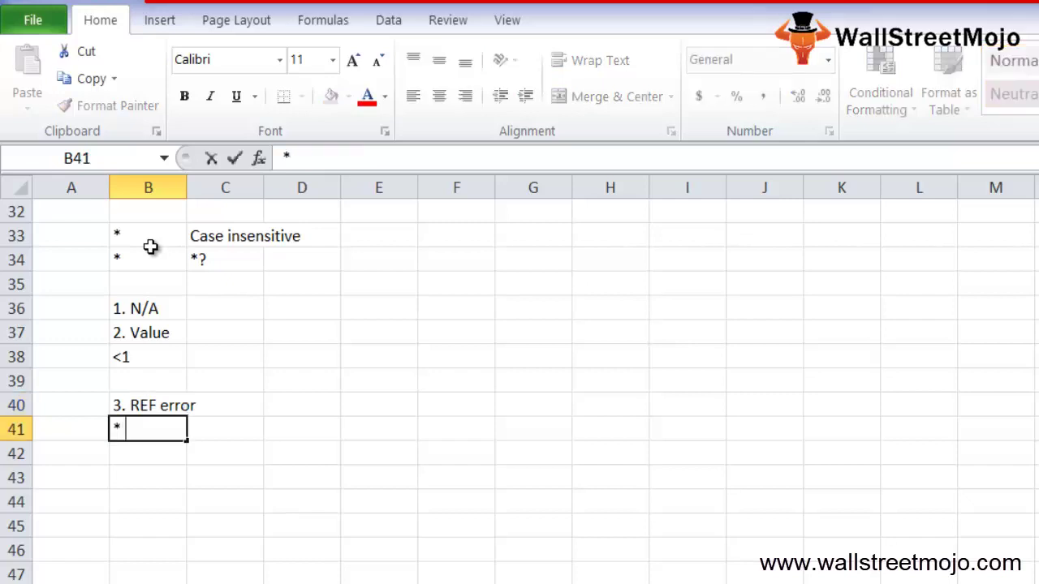
pyautogui.write('st ma')
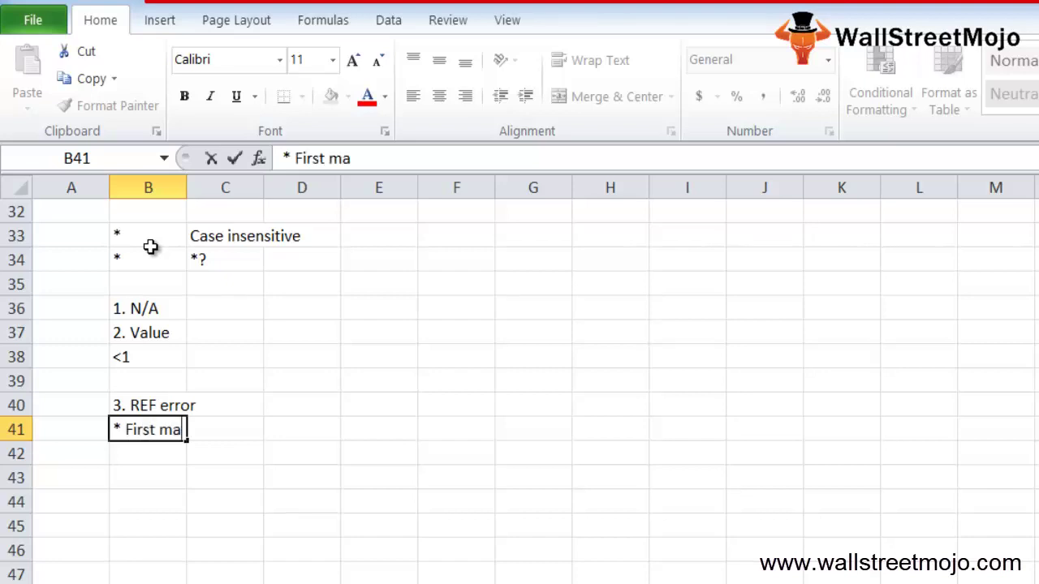
pyautogui.write('tch value')
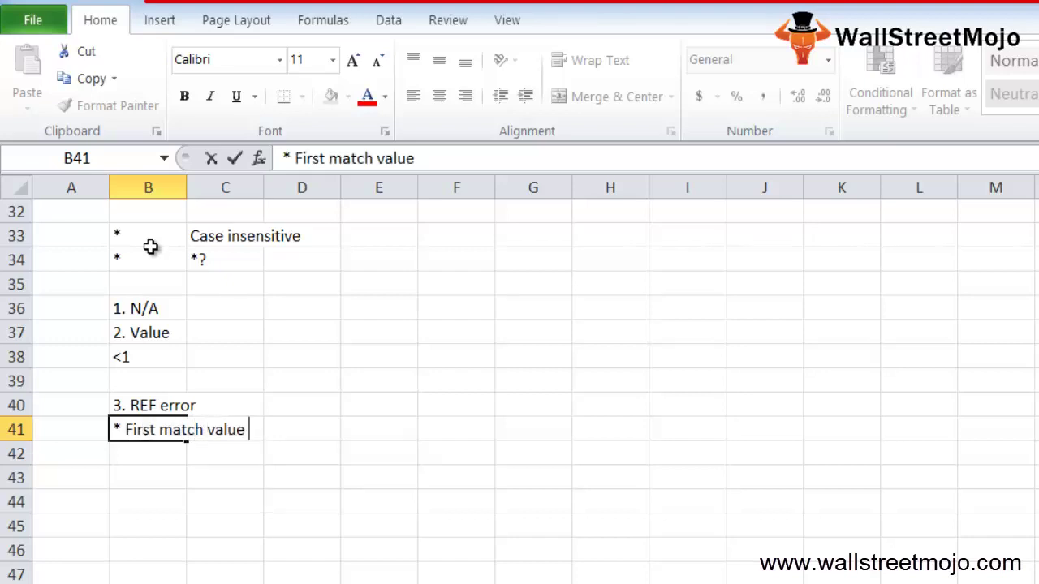
pyautogui.press('Return')
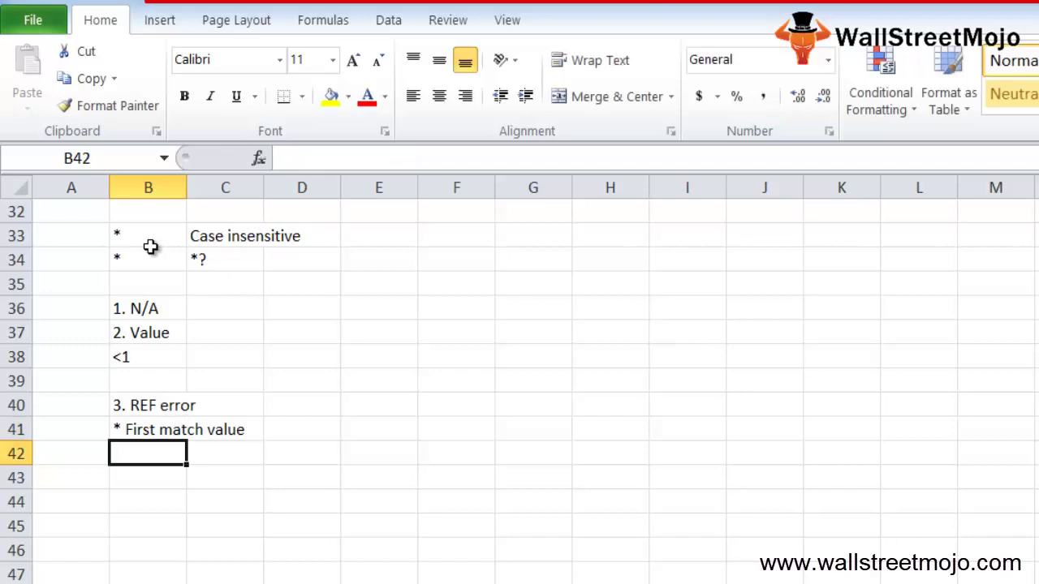
# Add the note "* Pivot table" in B43, leaving row 42 blank
pyautogui.press('Return')
pyautogui.write('* ')
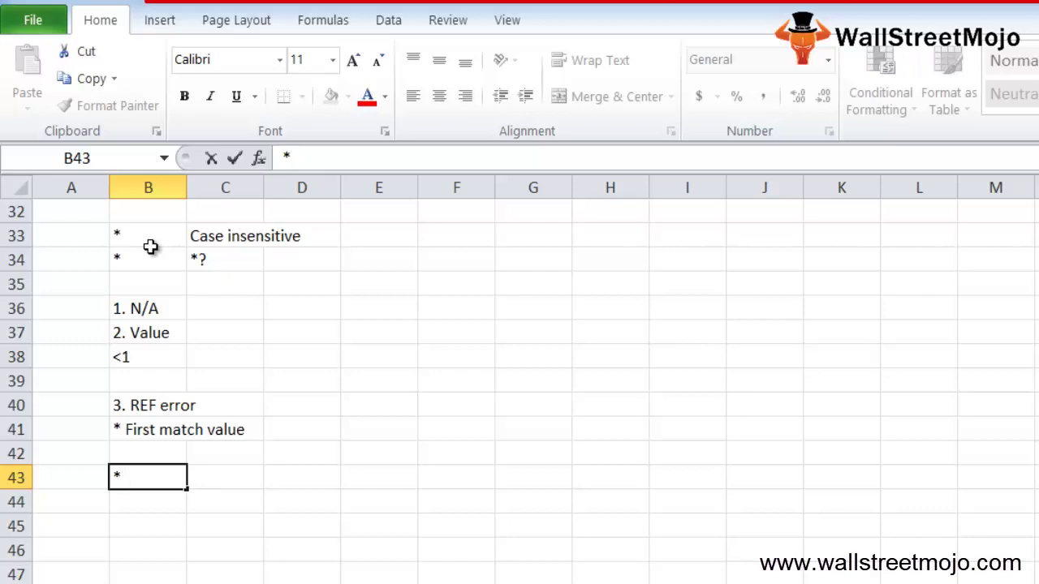
pyautogui.write('Pivot table')
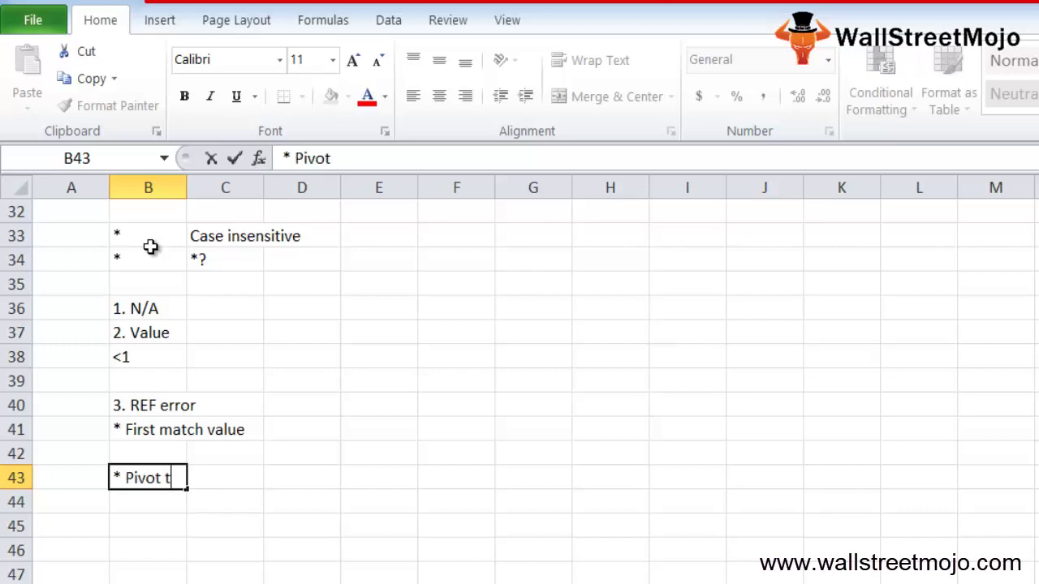
pyautogui.press('Return')
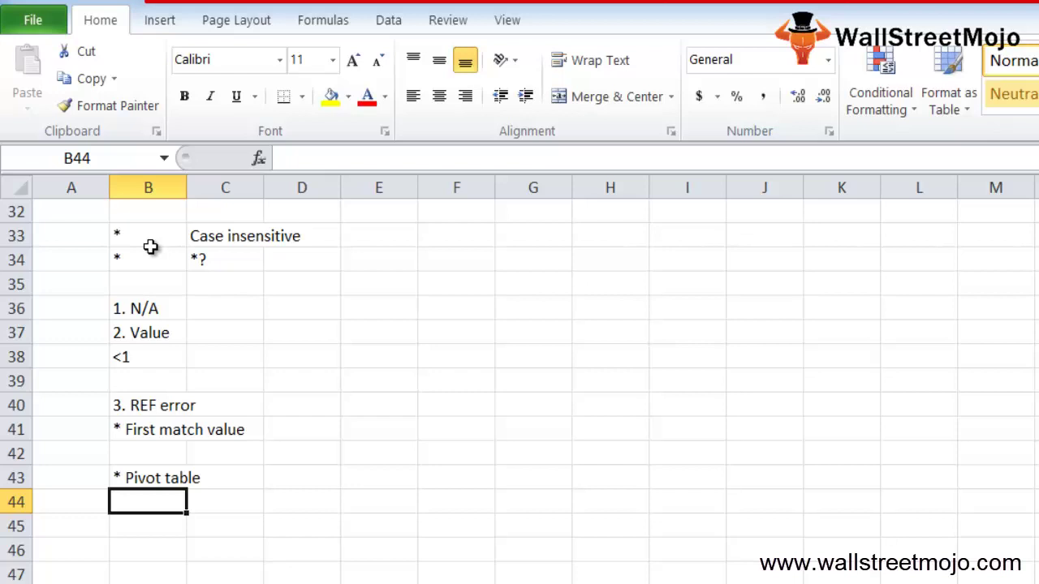
pyautogui.press('Return')
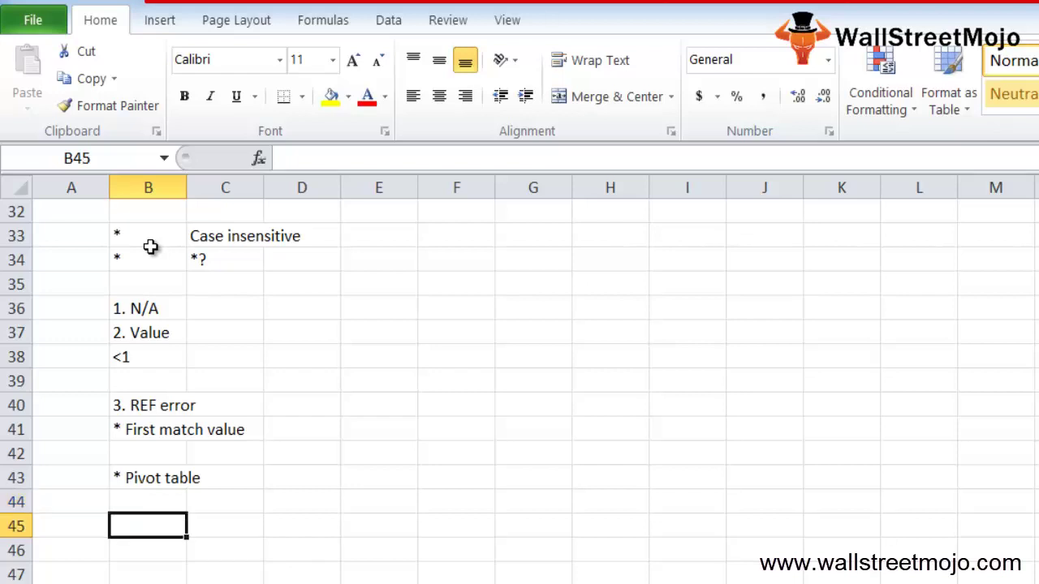